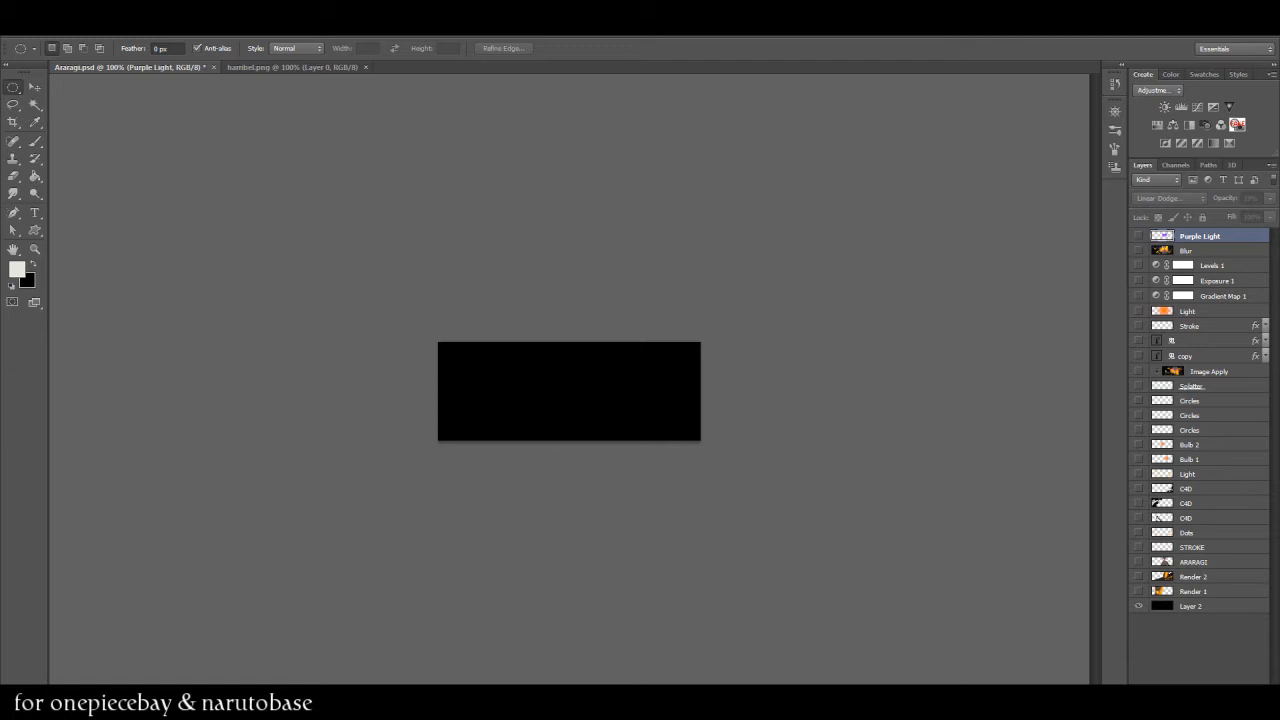
# Step: Preview the Blur layer and hide it again, and make the Render 1 and Render 2 layers visible
pyautogui.click(1138, 250)
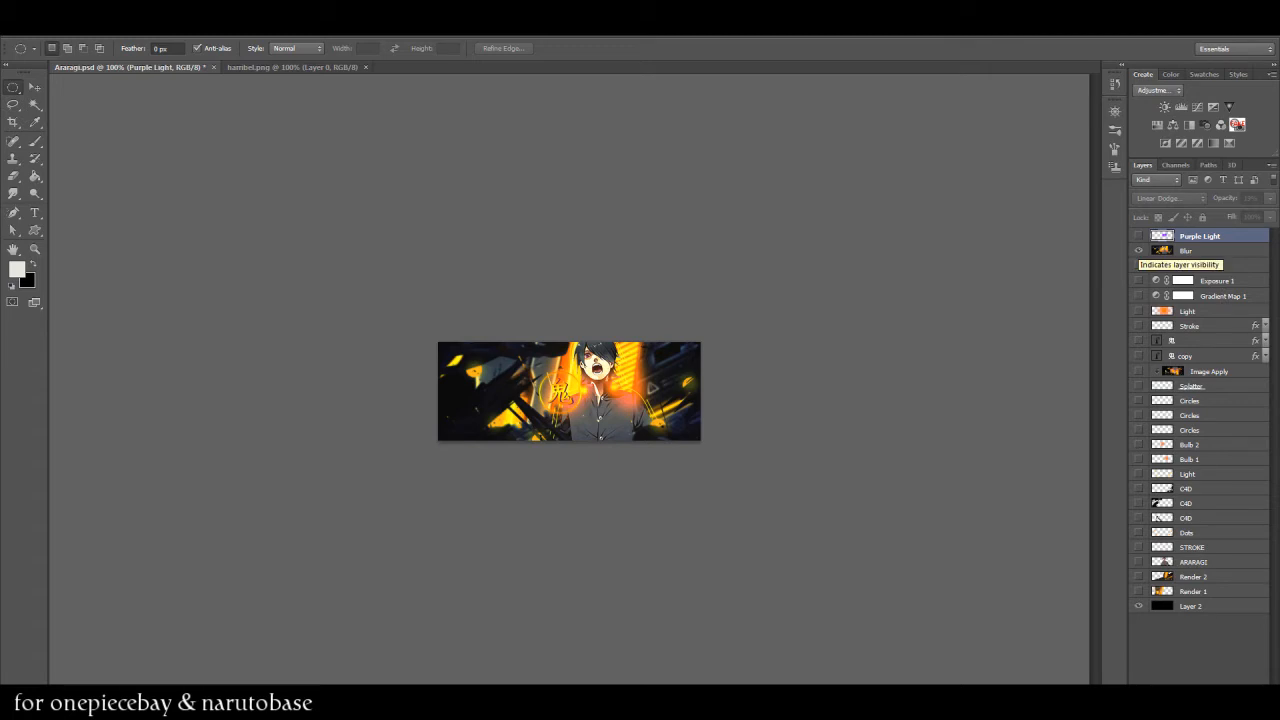
pyautogui.click(1138, 250)
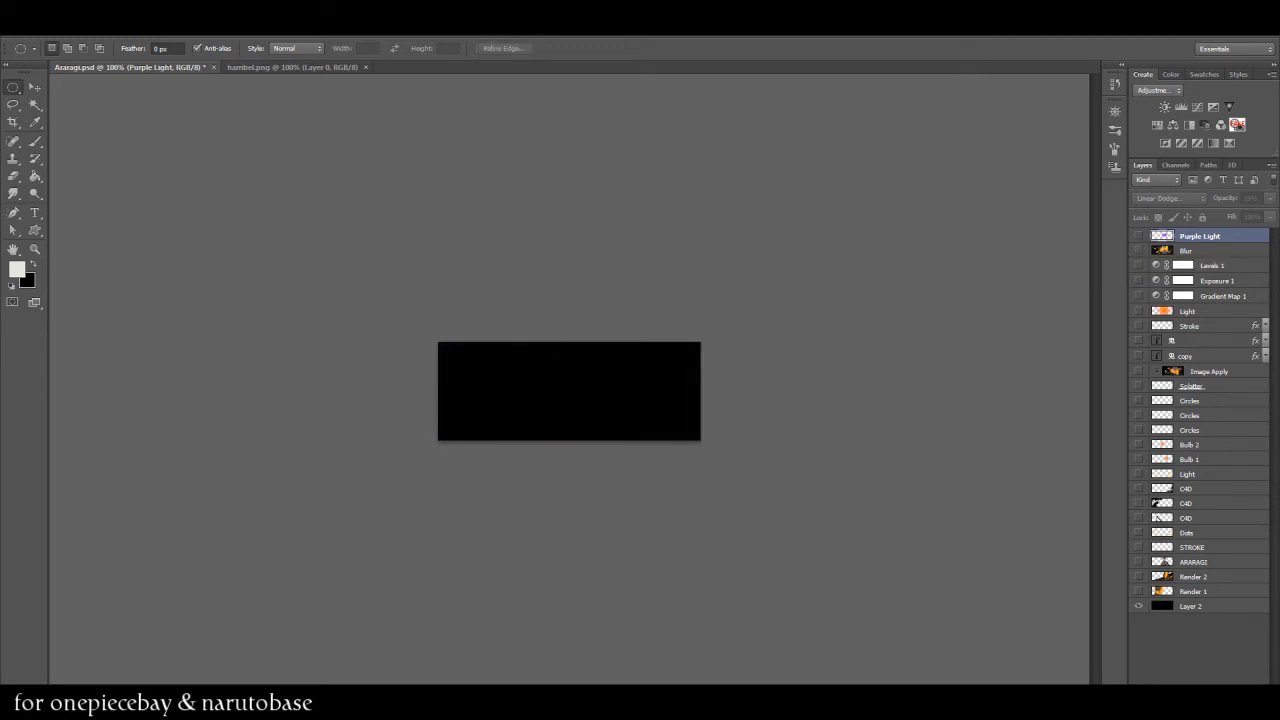
pyautogui.click(1192, 577)
pyautogui.click(1138, 591)
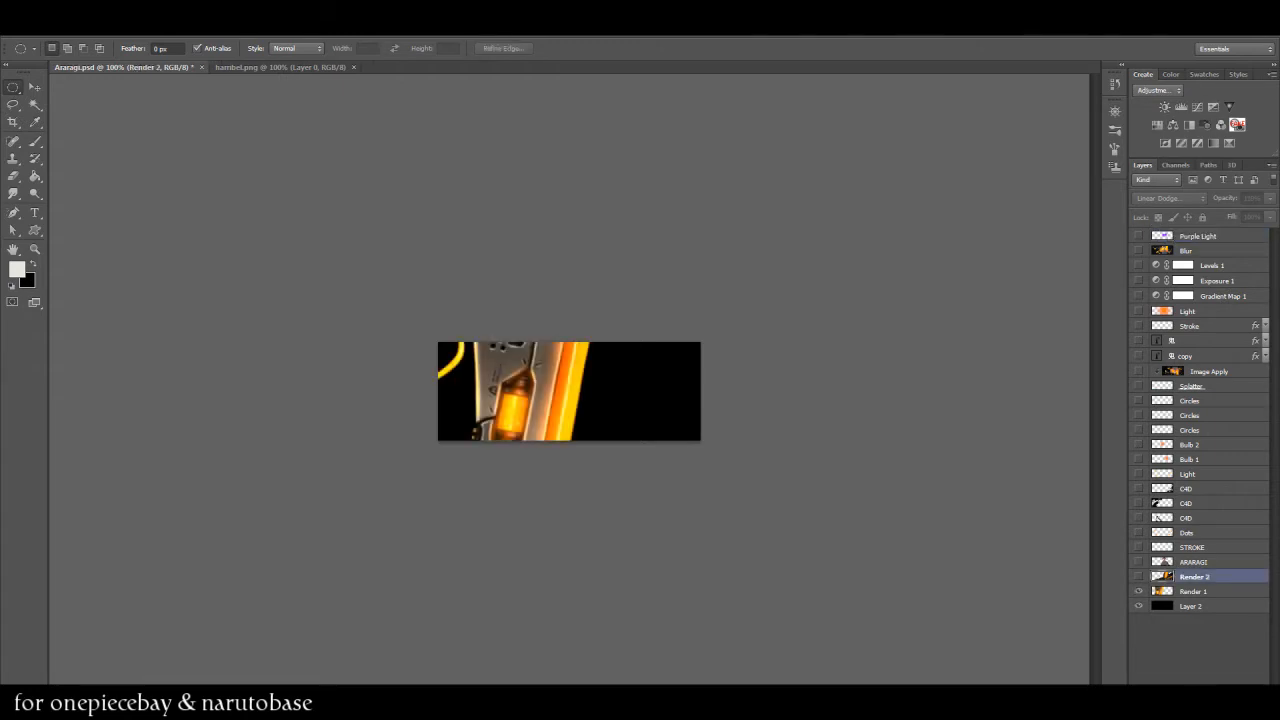
pyautogui.click(1138, 577)
# Step: Try moving the Render 2 artwork around the canvas with the Move tool and back to its place
pyautogui.click(34, 87)
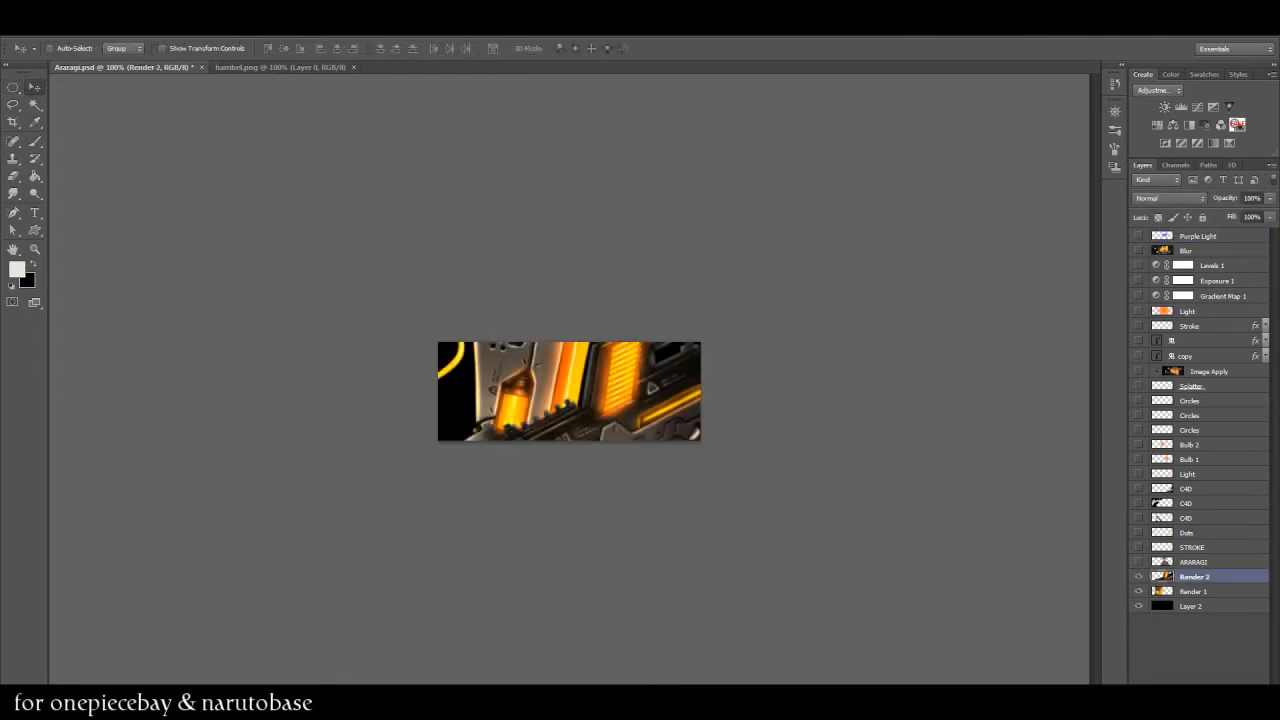
pyautogui.moveTo(615, 465); pyautogui.dragTo(470, 420)
pyautogui.moveTo(600, 450); pyautogui.dragTo(795, 478)
# Step: Try recolouring Render 2 green using Hue/Saturation with Colorize on and a hue of 120, and undo the recolouring
pyautogui.hotkey('ctrl', 'u')
pyautogui.write('58')
pyautogui.moveTo(916, 172)
pyautogui.mouseDown()
pyautogui.moveTo(951, 172)
pyautogui.moveTo(929, 172)
pyautogui.mouseUp()
pyautogui.click(1024, 243)
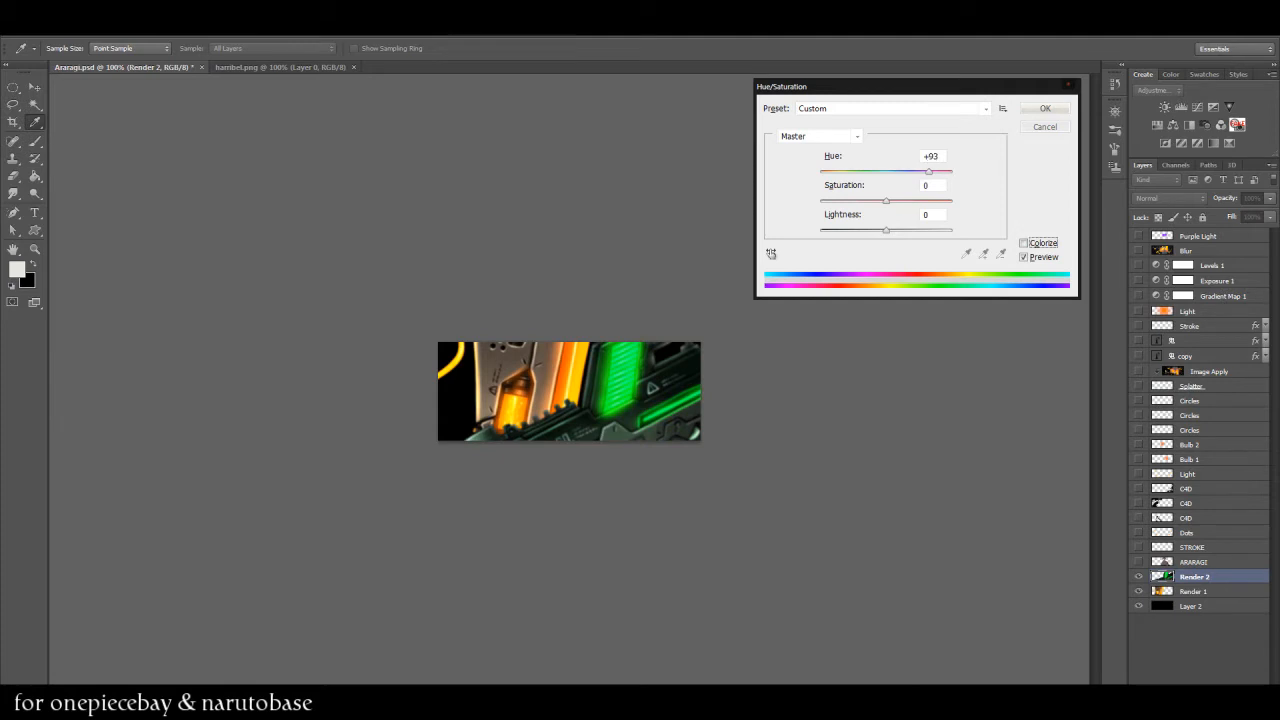
pyautogui.moveTo(844, 172); pyautogui.dragTo(899, 201)
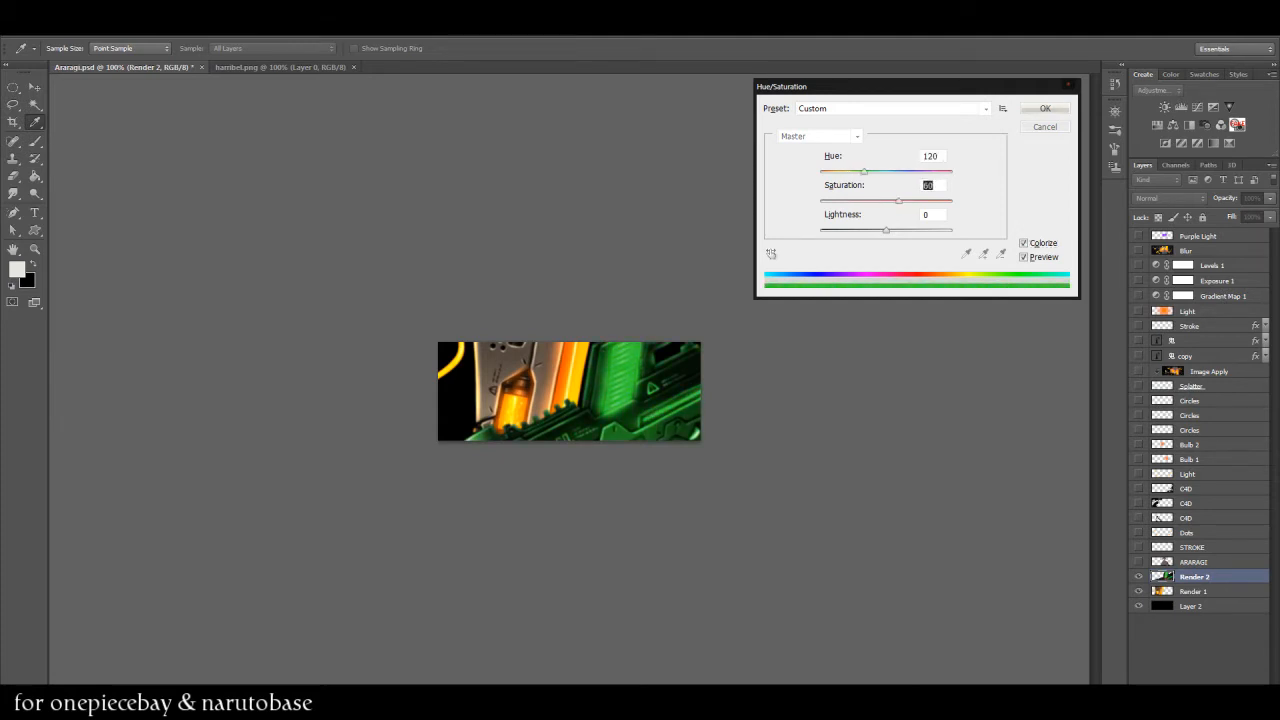
pyautogui.press('Return')
pyautogui.hotkey('ctrl', 'z')
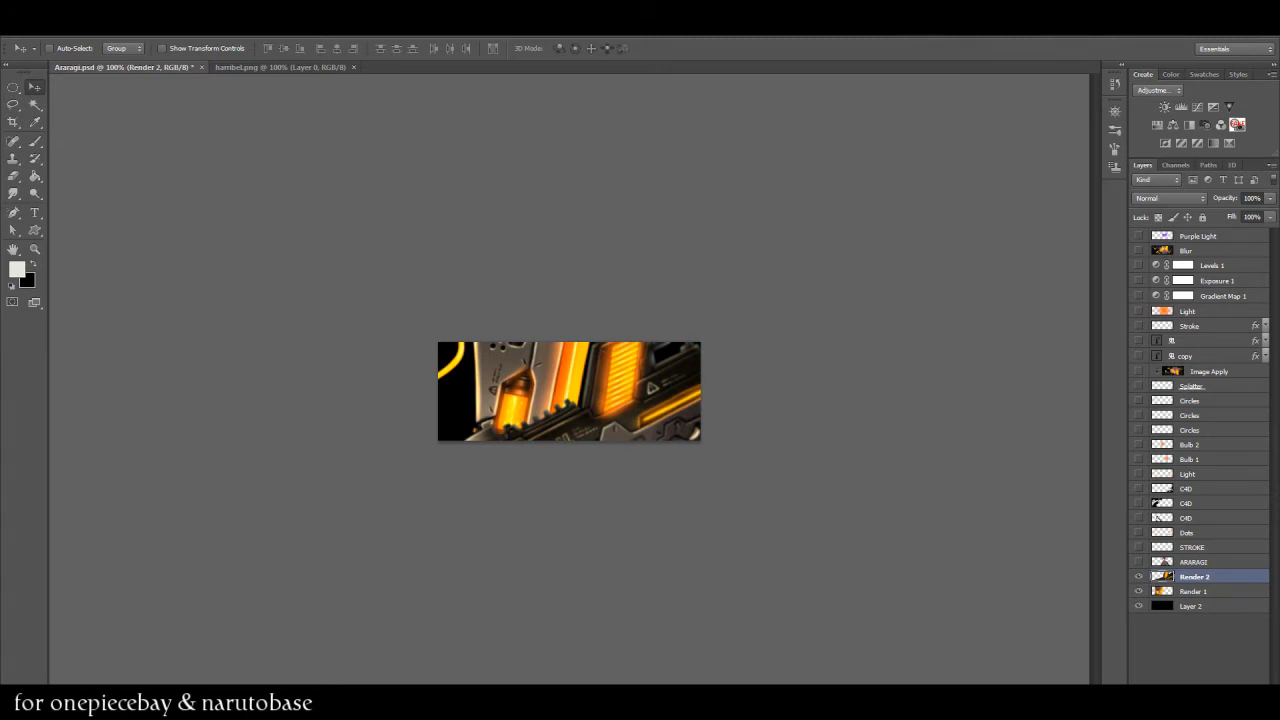
# Step: Show the ARARAGI layer with both render layers hidden, and bring back Render 1 and Render 2 together with STROKE
pyautogui.click(1138, 576)
pyautogui.click(1138, 591)
pyautogui.click(1138, 561)
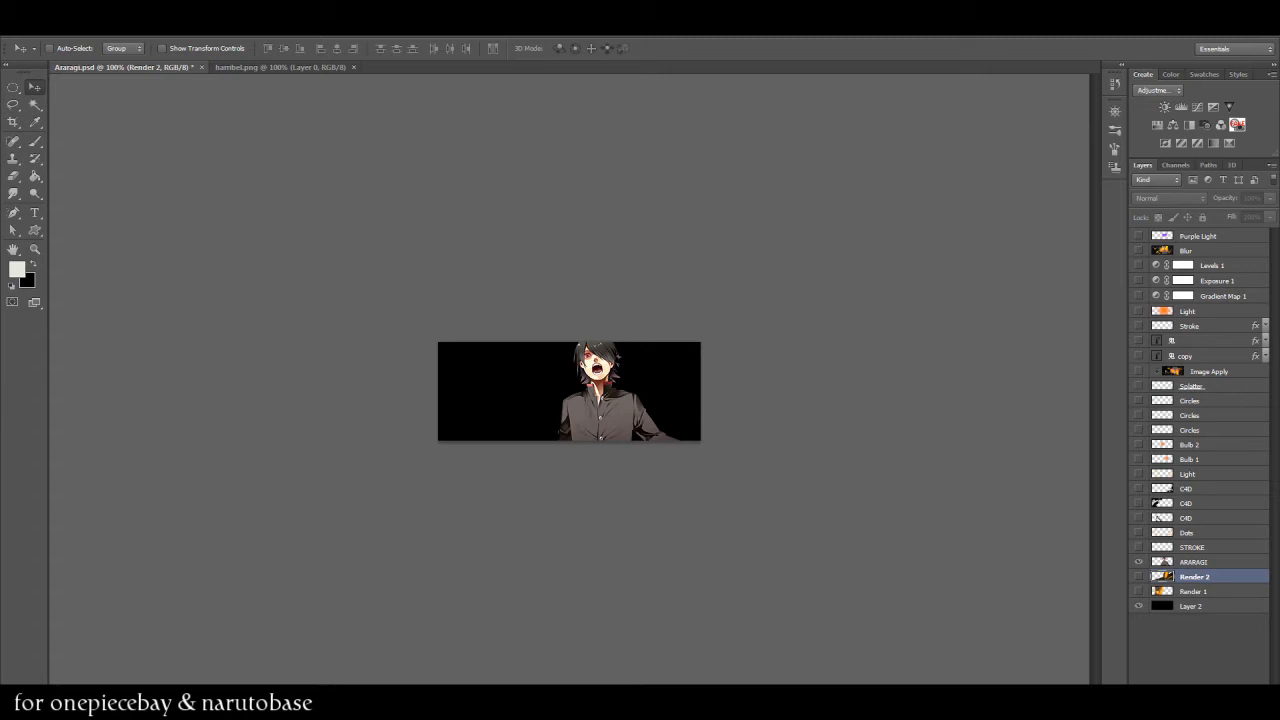
pyautogui.click(1138, 591)
pyautogui.click(1138, 576)
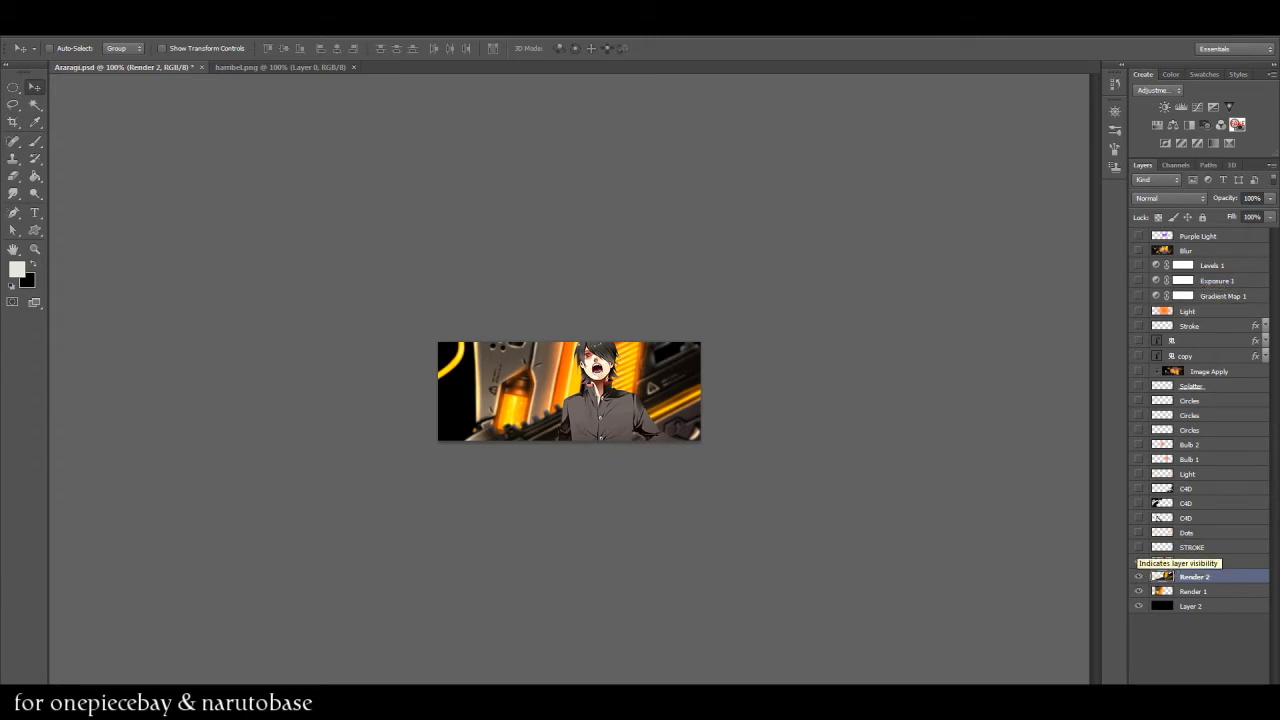
pyautogui.click(1138, 547)
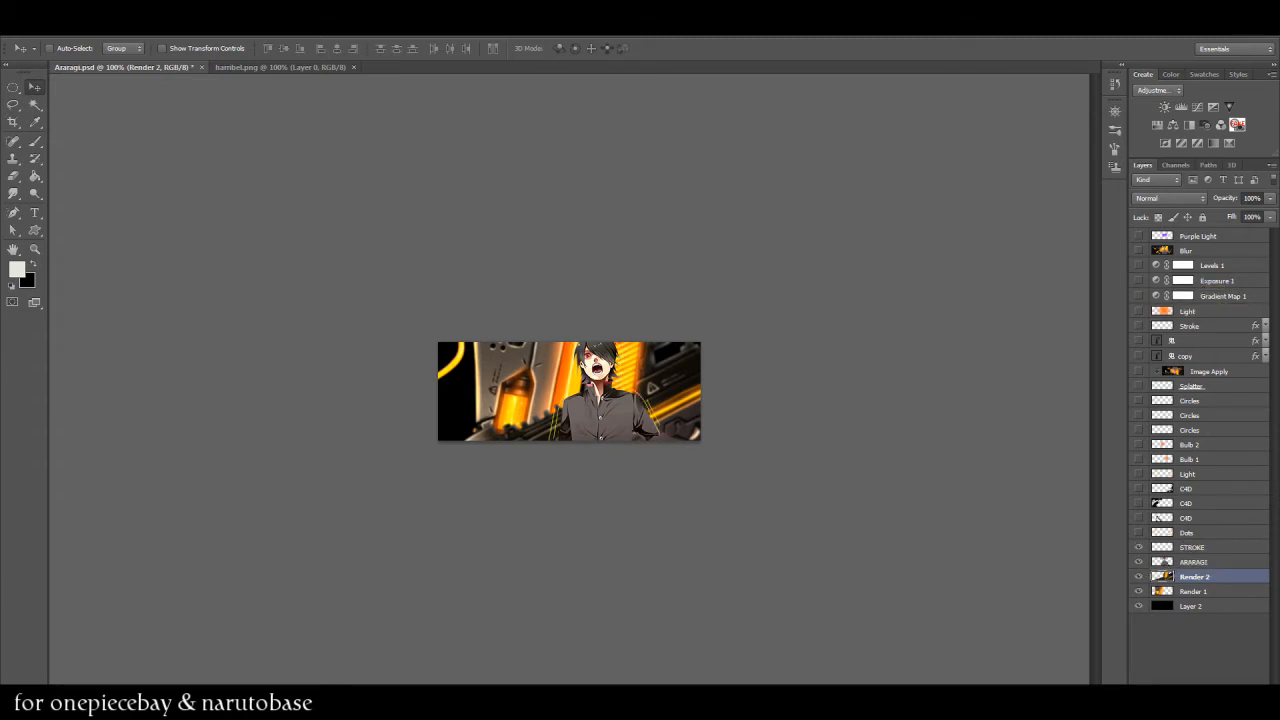
# Step: Try shifting the Render 2 and STROKE artwork on the canvas, undoing each move and leaving STROKE selected
pyautogui.moveTo(595, 440); pyautogui.dragTo(466, 430)
pyautogui.hotkey('ctrl', 'z')
pyautogui.click(1192, 547)
pyautogui.moveTo(555, 415)
pyautogui.mouseDown()
pyautogui.moveTo(480, 415)
pyautogui.moveTo(505, 432)
pyautogui.mouseUp()
pyautogui.hotkey('ctrl', 'z')
pyautogui.click(1199, 236)
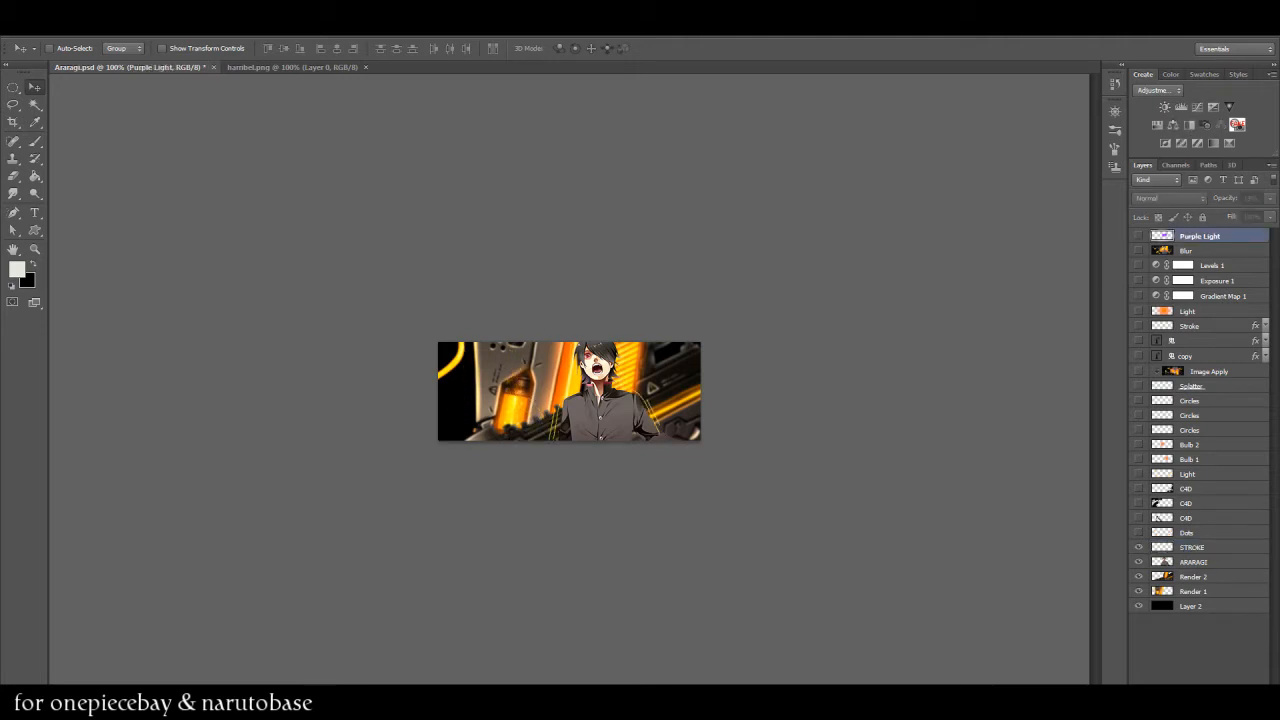
pyautogui.click(1192, 547)
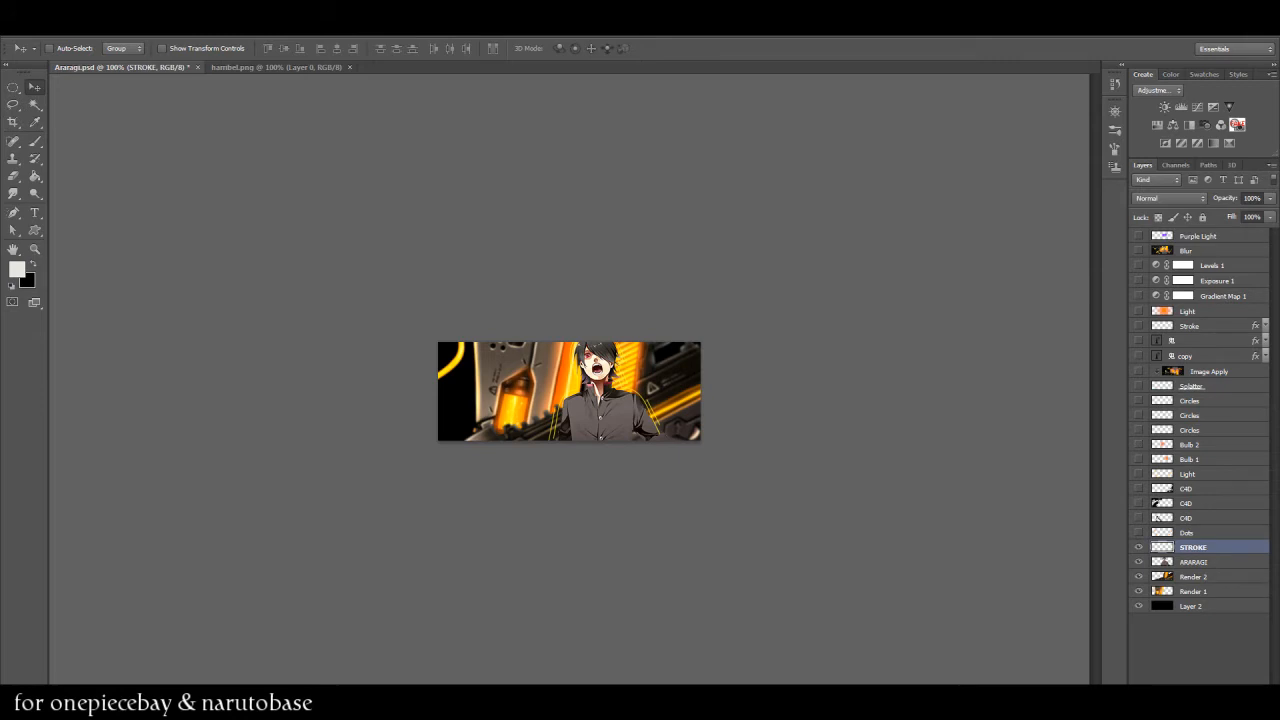
# Step: Show the Dots layer and the three C4D layers, toggling Dots off and on to compare
pyautogui.click(1138, 532)
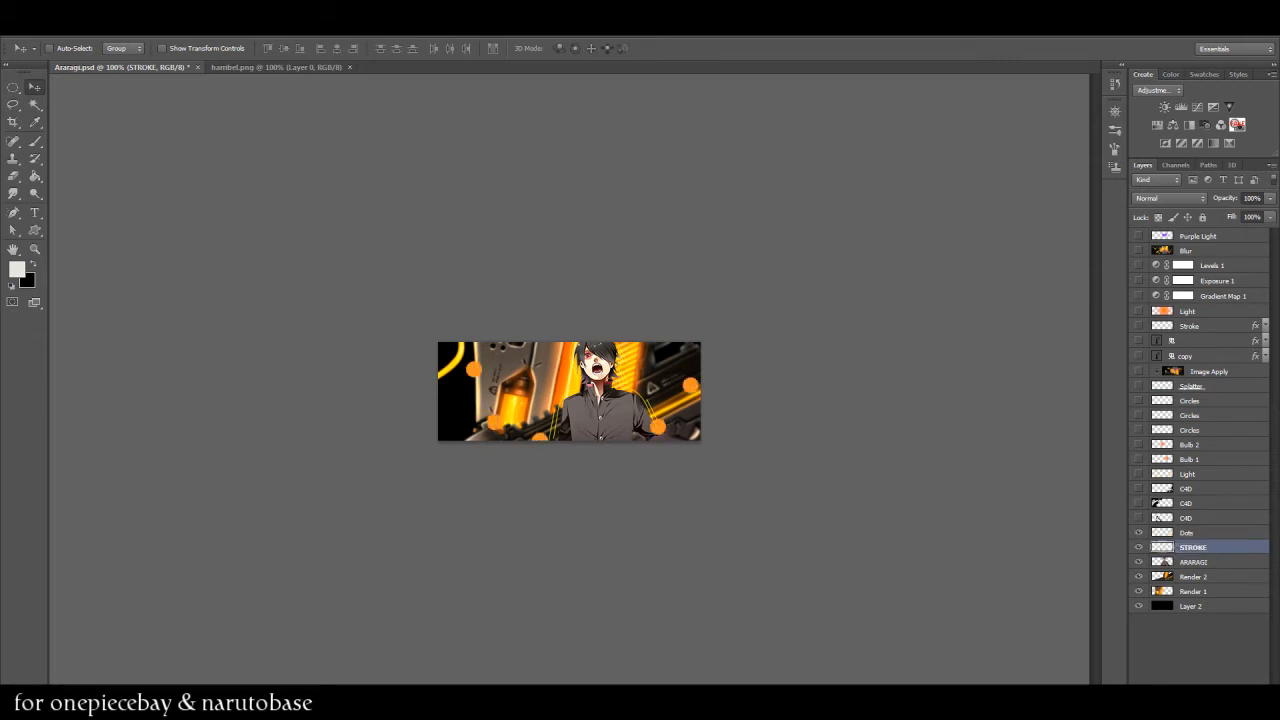
pyautogui.moveTo(1138, 518); pyautogui.dragTo(1138, 488)
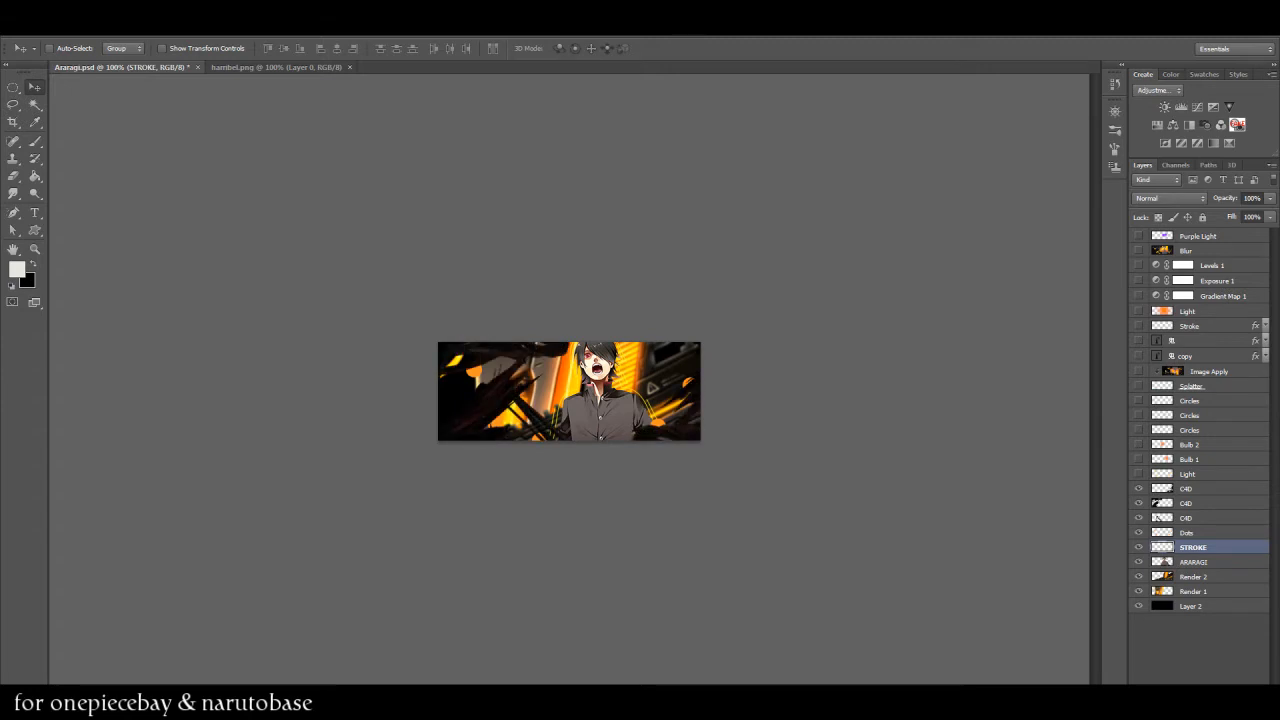
pyautogui.click(1138, 532)
pyautogui.click(1138, 532)
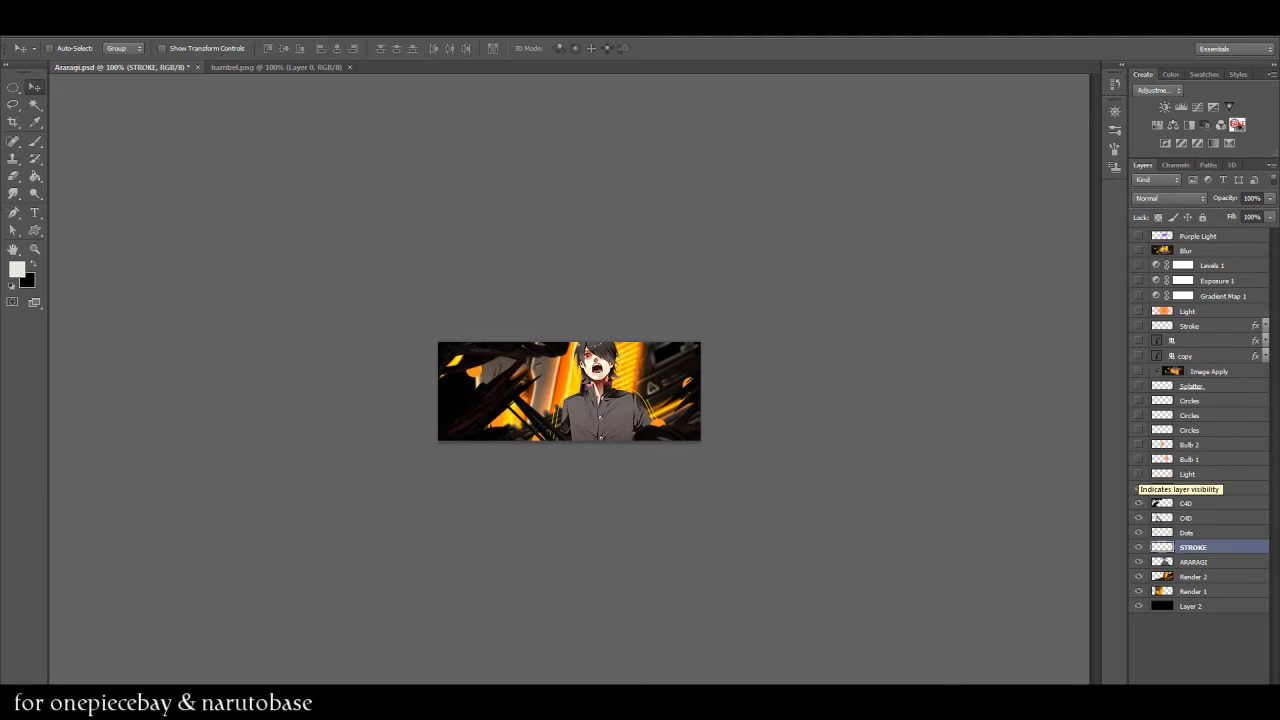
# Step: Show and select the Light layer above the C4D layers, and open its opacity setting
pyautogui.click(1138, 474)
pyautogui.click(1200, 474)
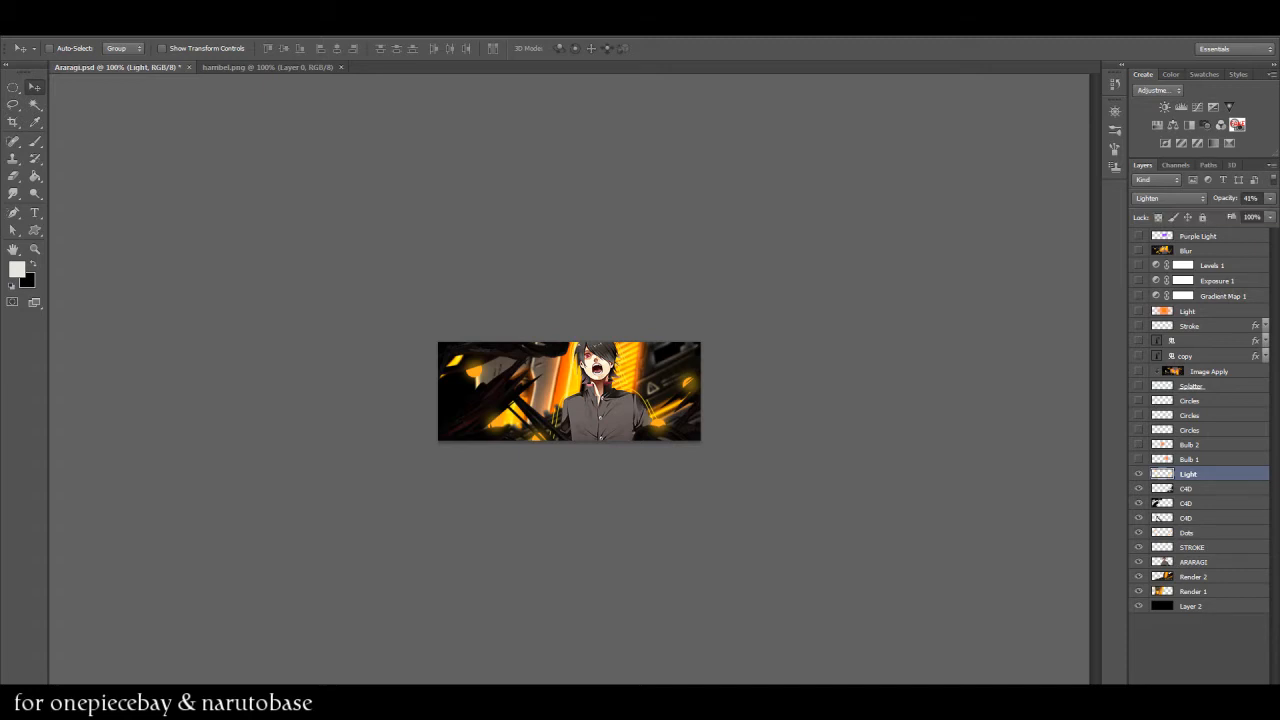
pyautogui.click(1270, 198)
pyautogui.press('Return')
# Step: Make the Bulb 1, Bulb 2 and lowest Circles layers visible
pyautogui.click(1138, 459)
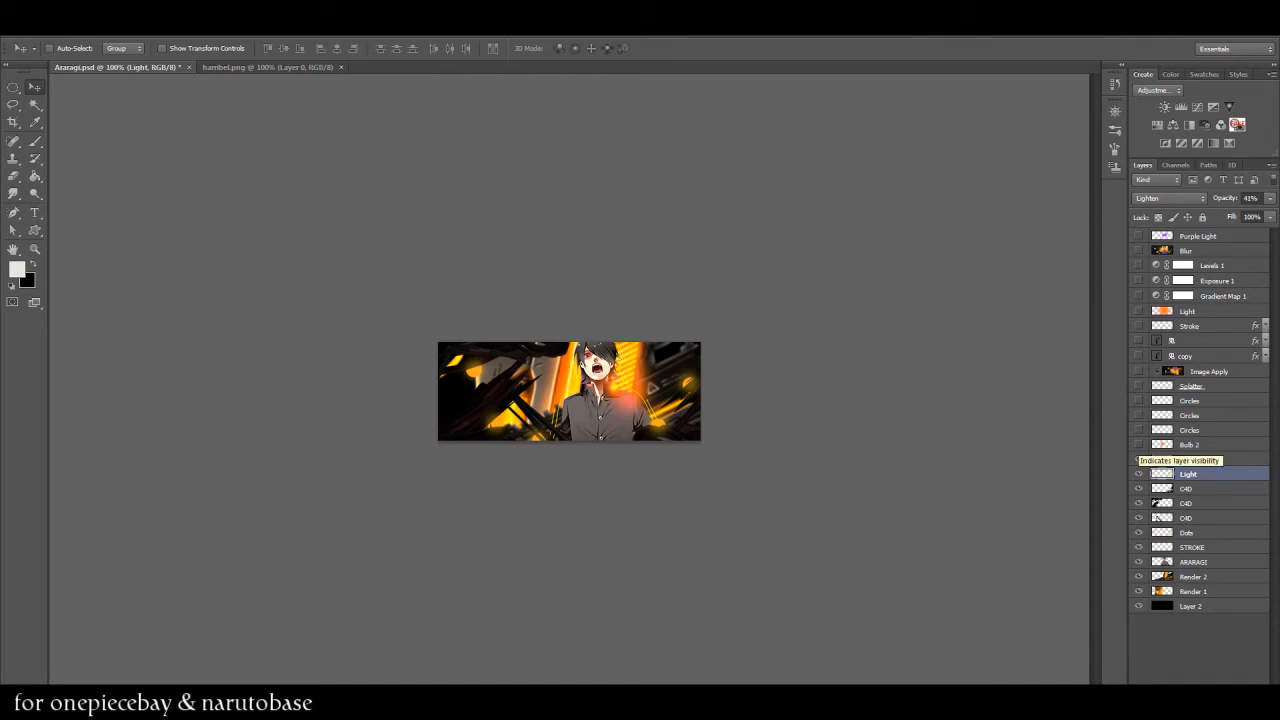
pyautogui.click(1138, 444)
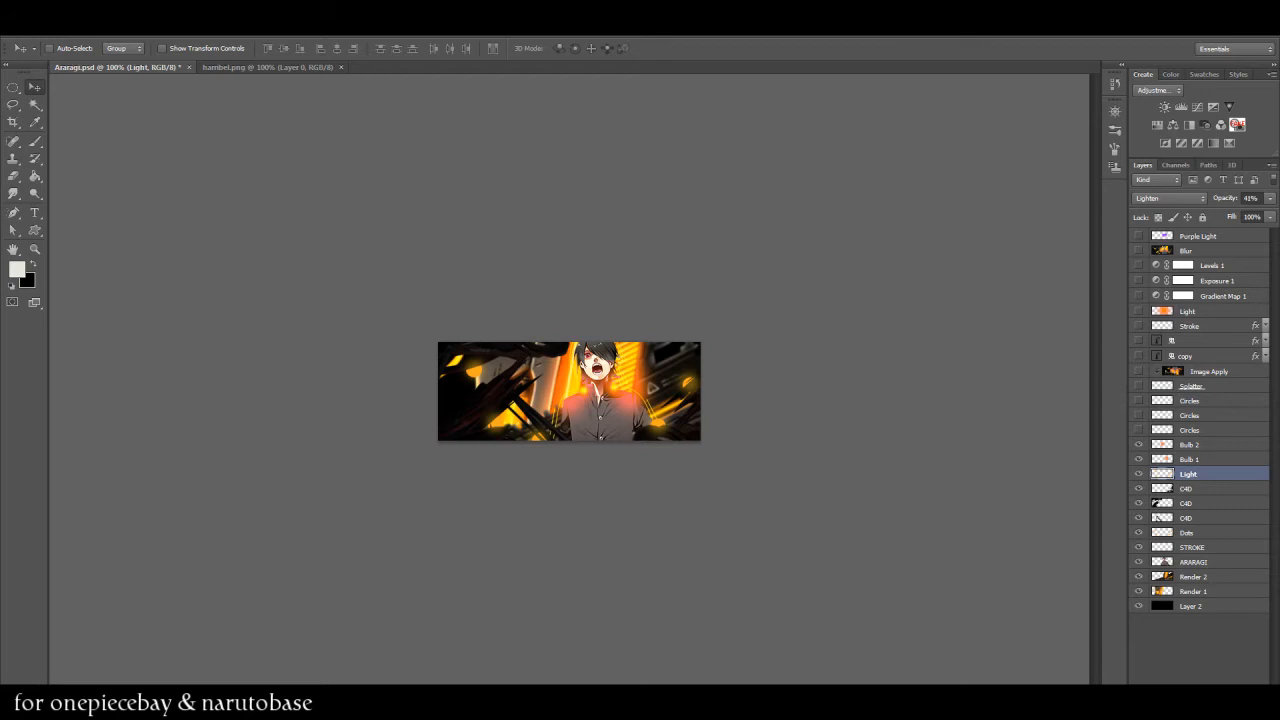
pyautogui.click(1138, 430)
# Step: Try moving the lower Light layer and the lowest Circles layer, restoring their positions and selecting Purple Light
pyautogui.moveTo(587, 372); pyautogui.dragTo(590, 384)
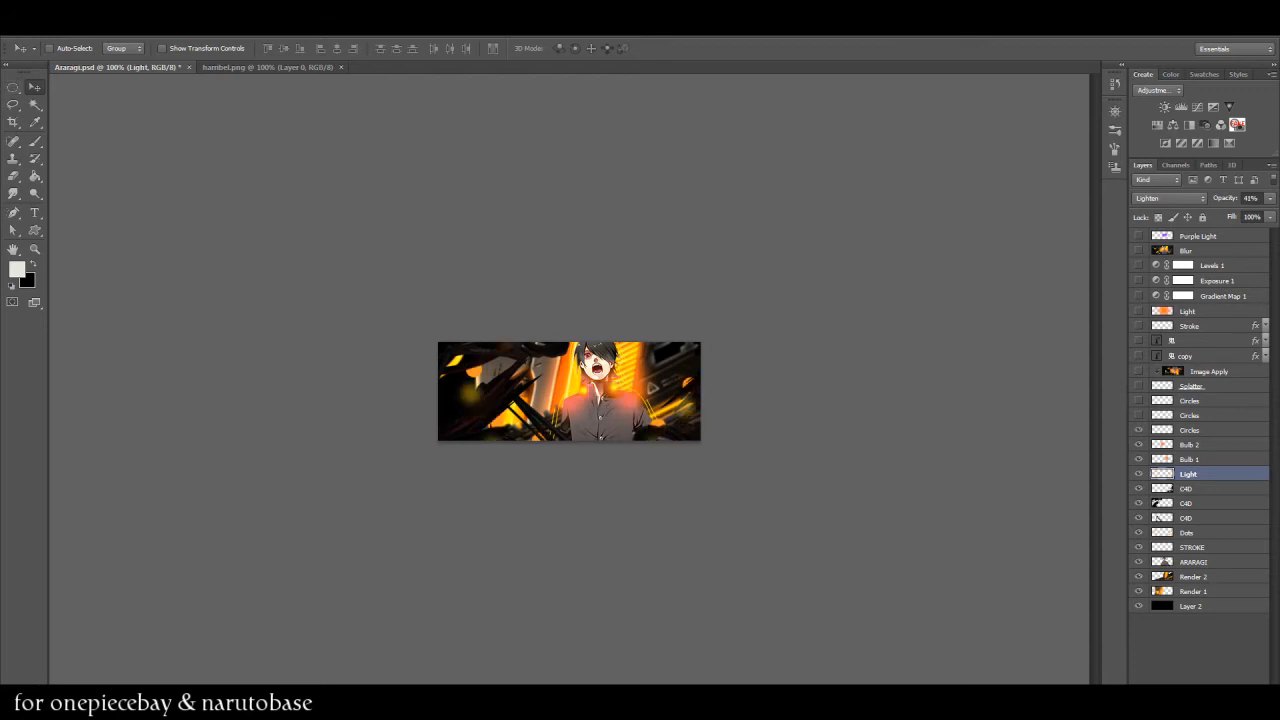
pyautogui.hotkey('ctrl', 'z')
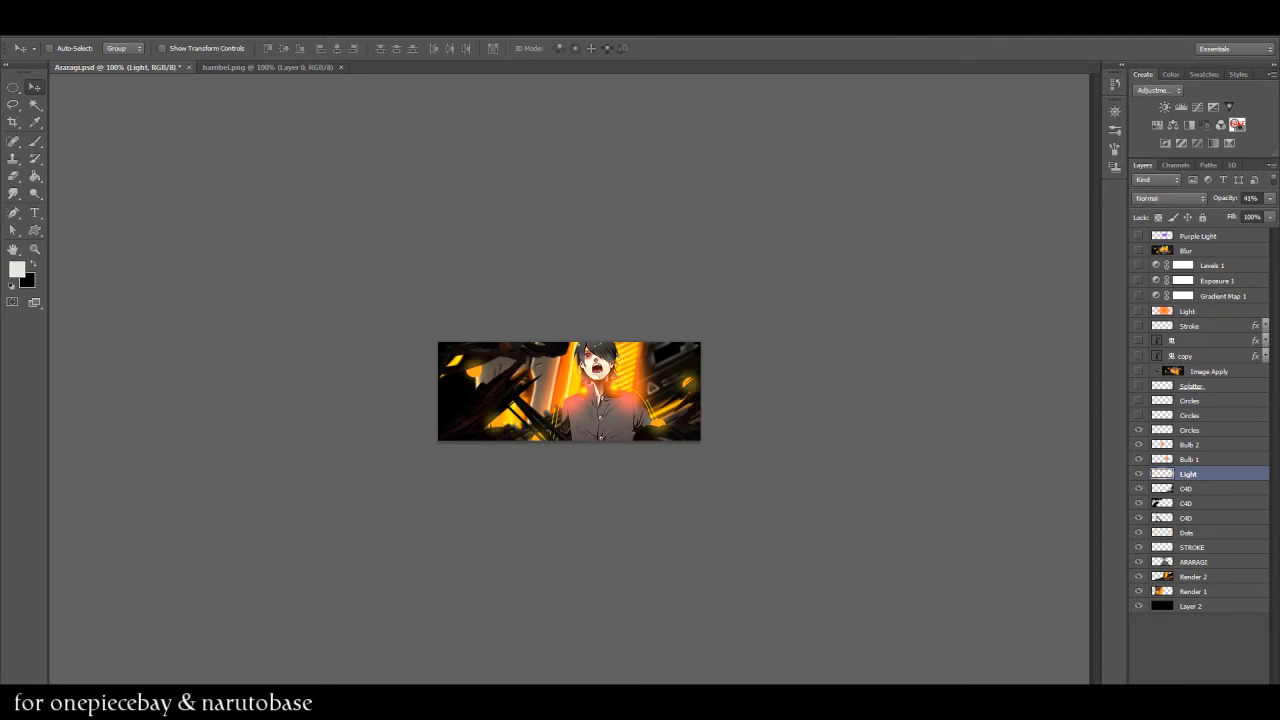
pyautogui.click(1191, 430)
pyautogui.moveTo(590, 434); pyautogui.dragTo(538, 456)
pyautogui.moveTo(506, 452); pyautogui.dragTo(558, 436)
pyautogui.click(1200, 236)
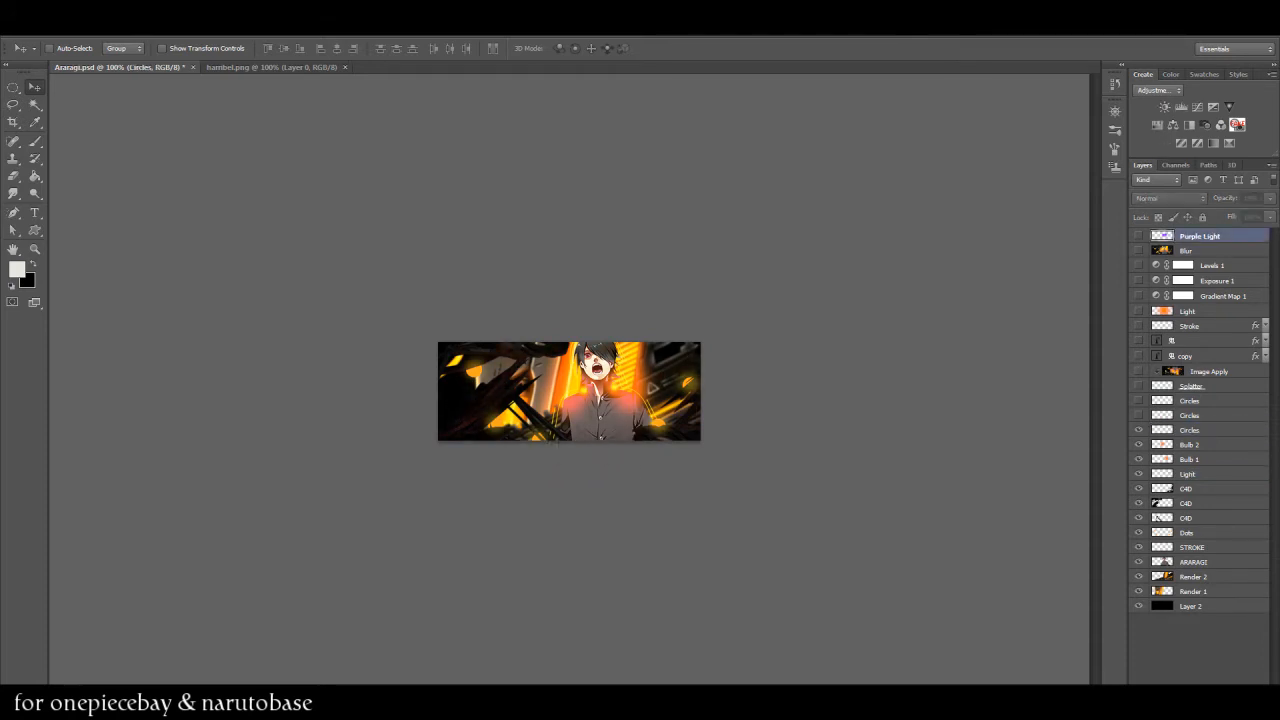
# Step: Show the remaining two Circles layers, Splatter and Image Apply, and select Image Apply
pyautogui.moveTo(1138, 400); pyautogui.dragTo(1138, 415)
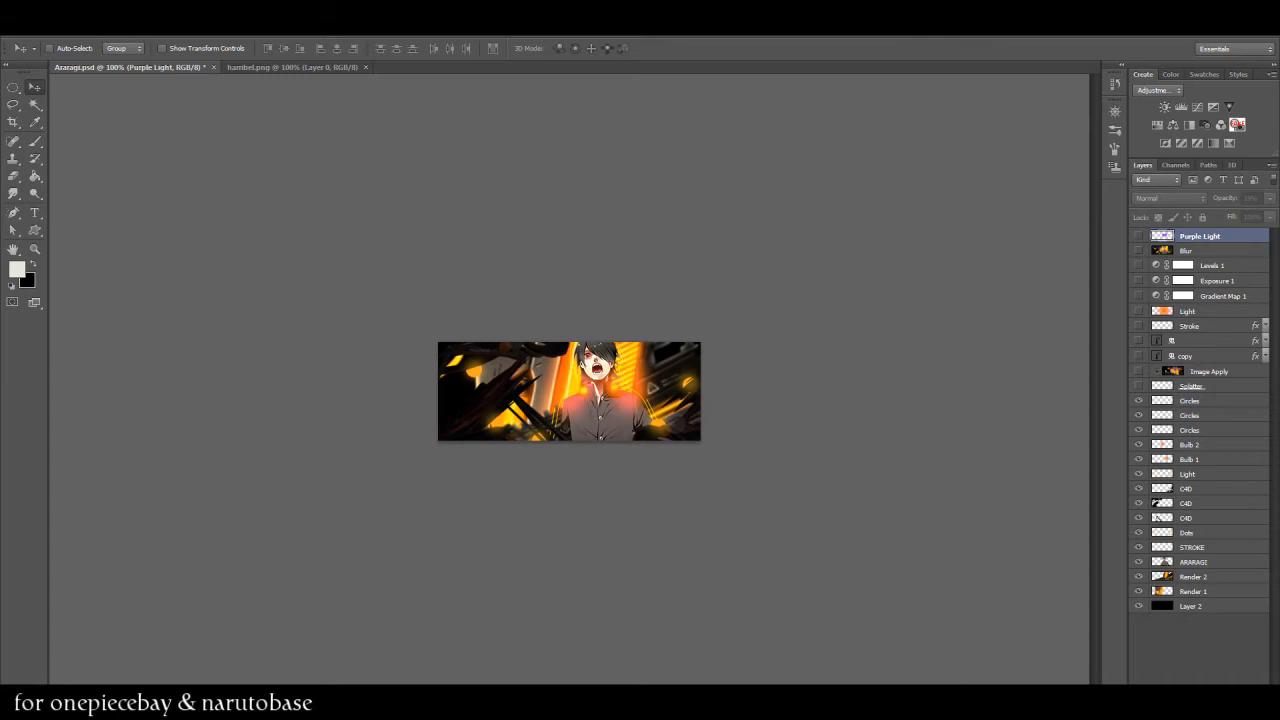
pyautogui.click(1138, 386)
pyautogui.click(1138, 371)
pyautogui.click(1210, 371)
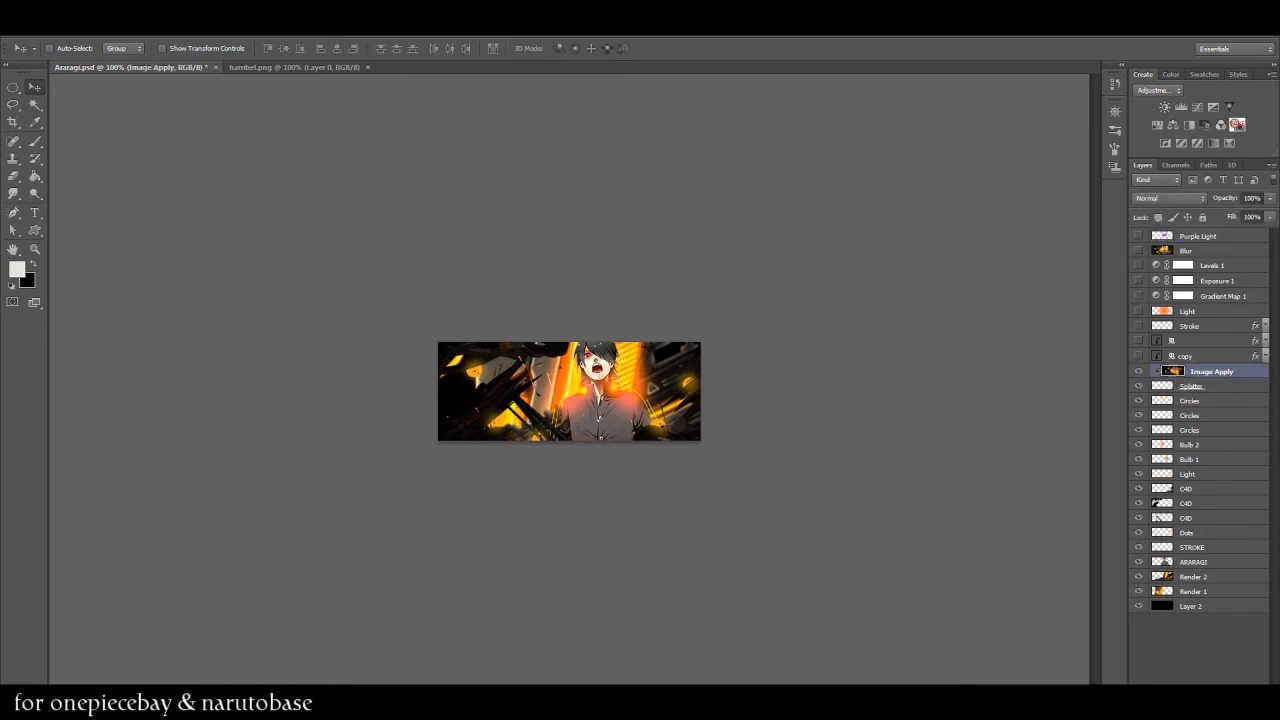
# Step: Release the clipping mask on Image Apply, and toggle Image Apply and Splatter to compare them unclipped
pyautogui.rightClick(1202, 371)
pyautogui.click(1126, 424)
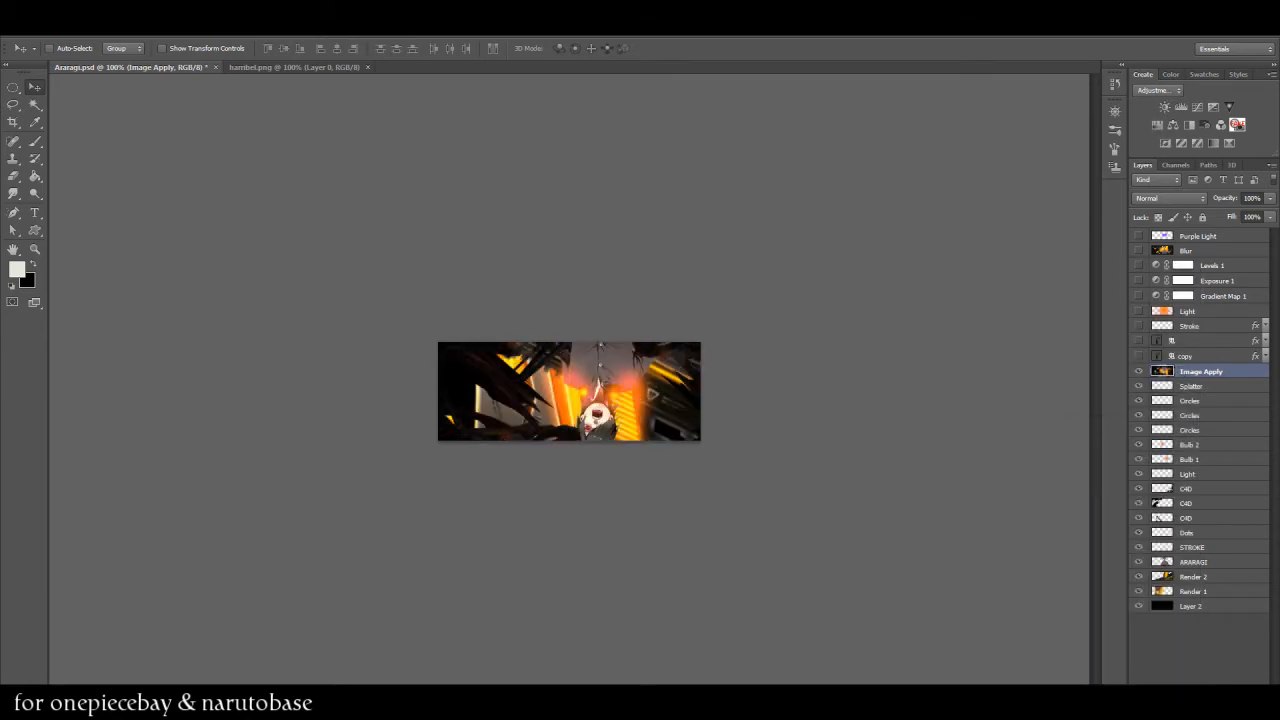
pyautogui.click(1138, 371)
pyautogui.click(1138, 386)
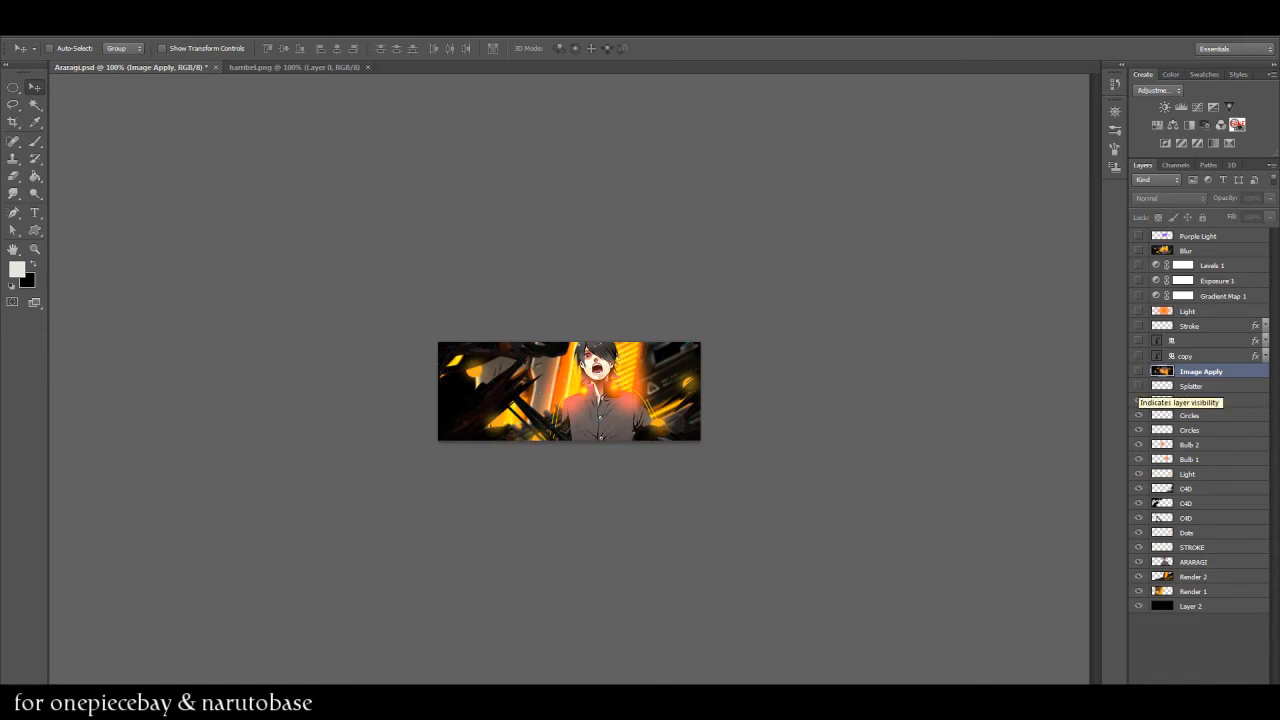
pyautogui.click(1138, 386)
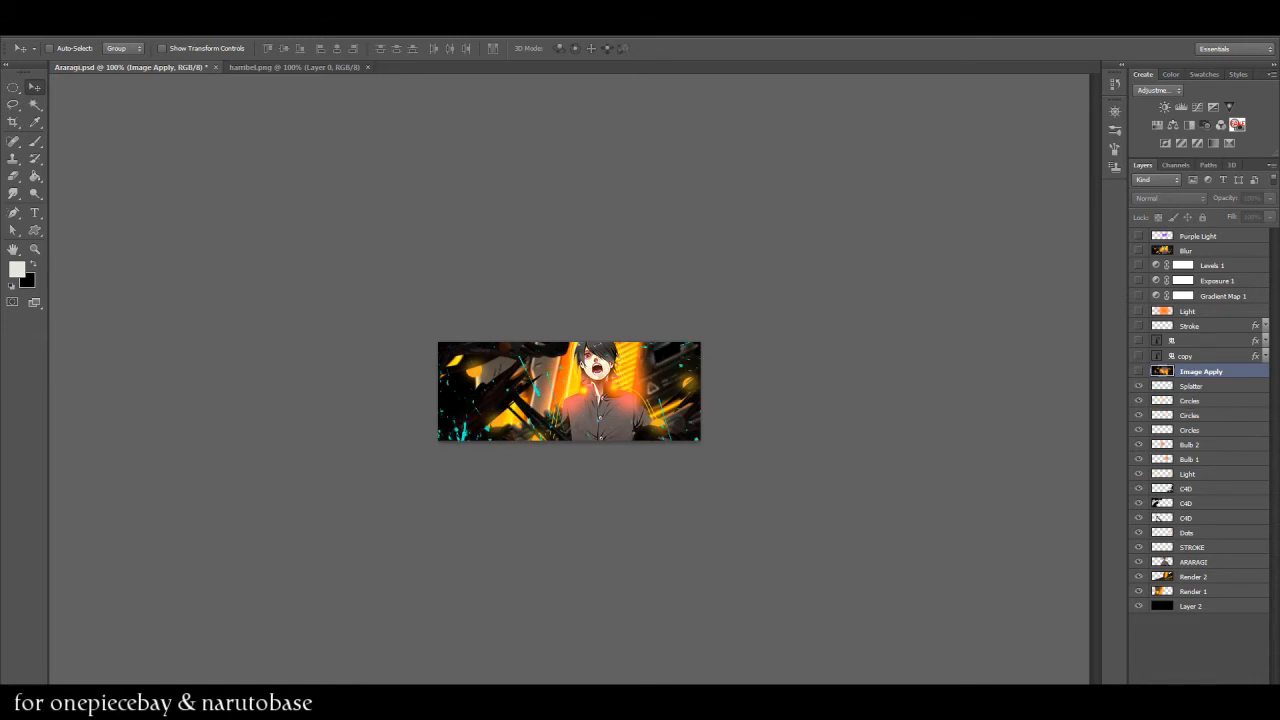
pyautogui.click(1138, 371)
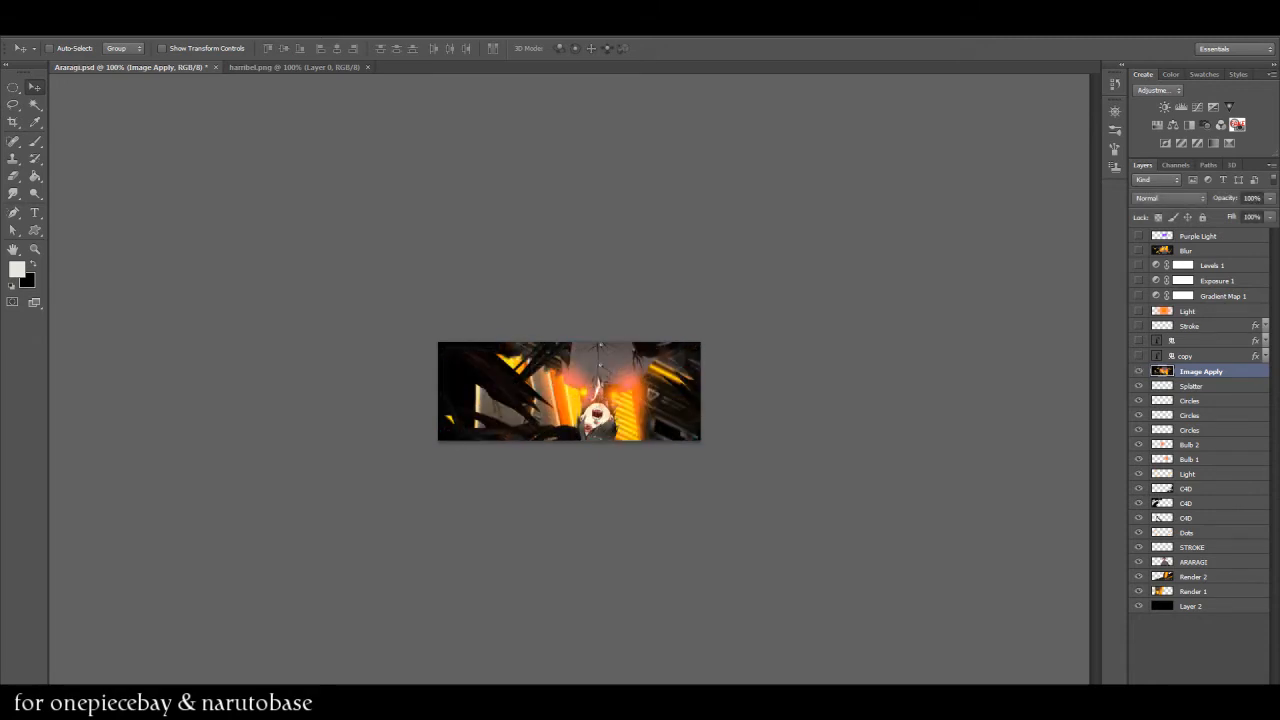
# Step: Clip the Image Apply layer to the Splatter layer again
pyautogui.rightClick(1190, 415)
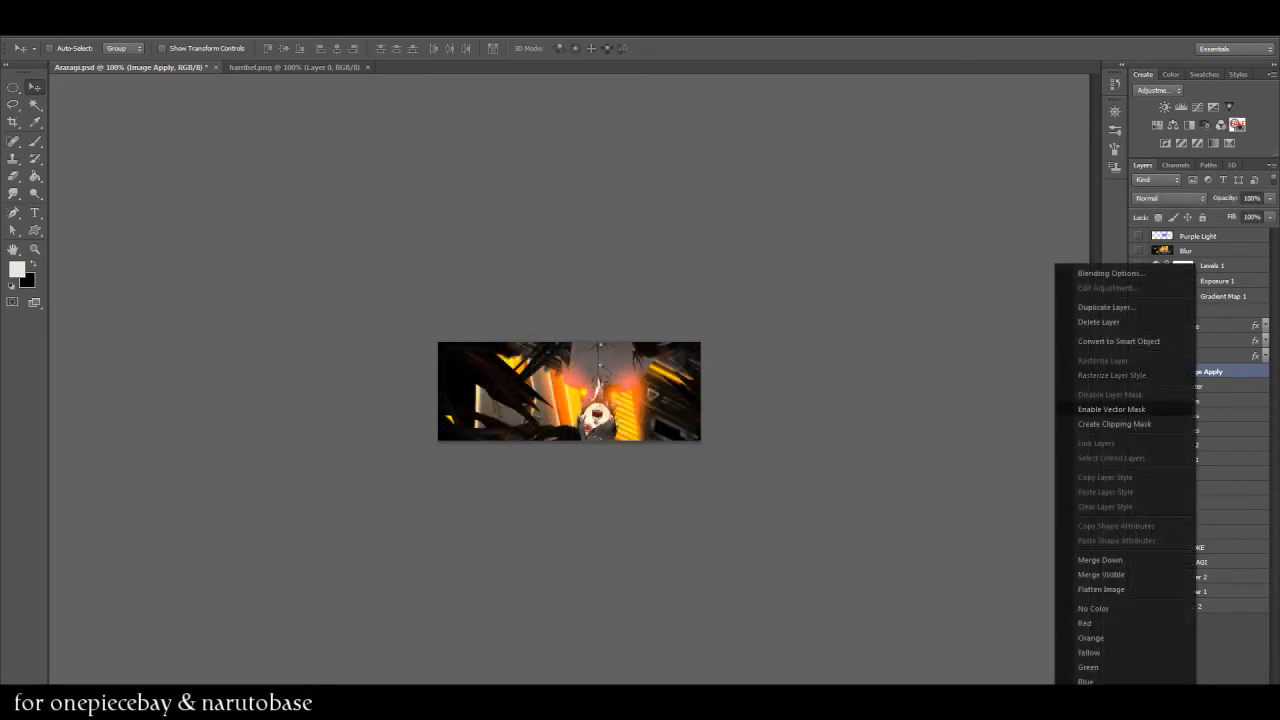
pyautogui.click(1110, 420)
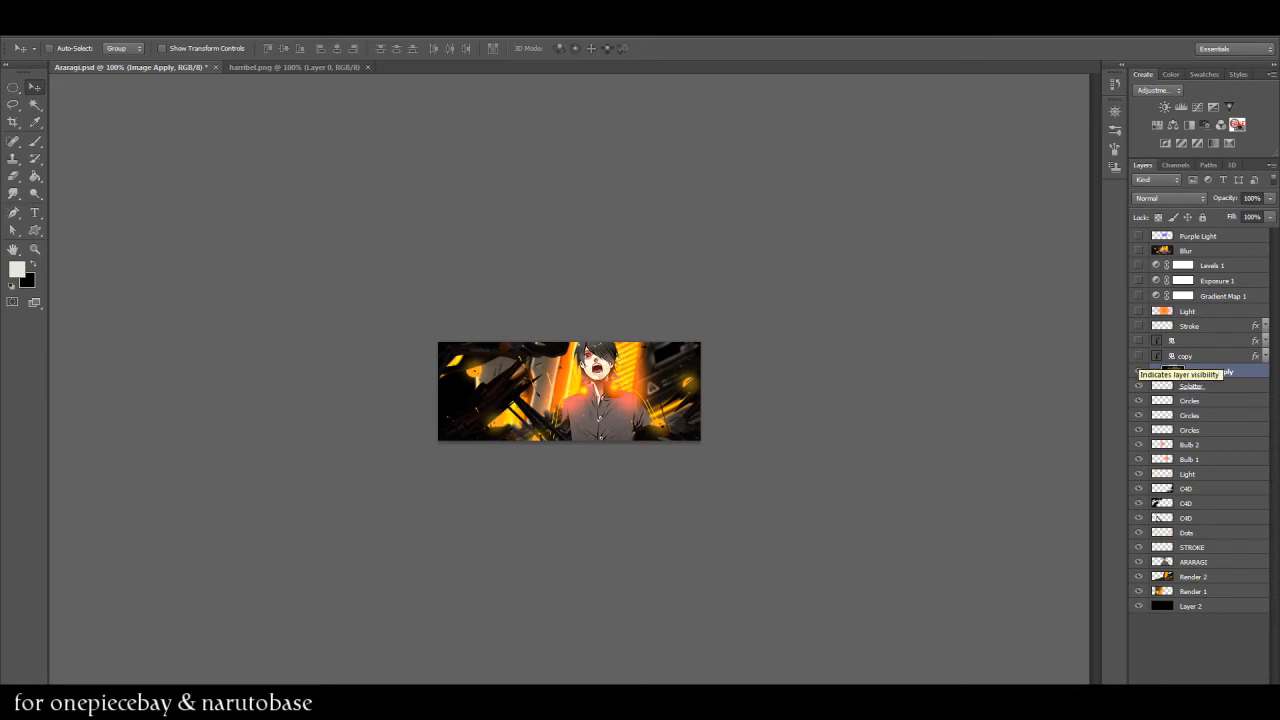
# Step: Show the 鬼 text layer and its copy, toggling the copy off and on to compare
pyautogui.click(1138, 355)
pyautogui.click(1138, 340)
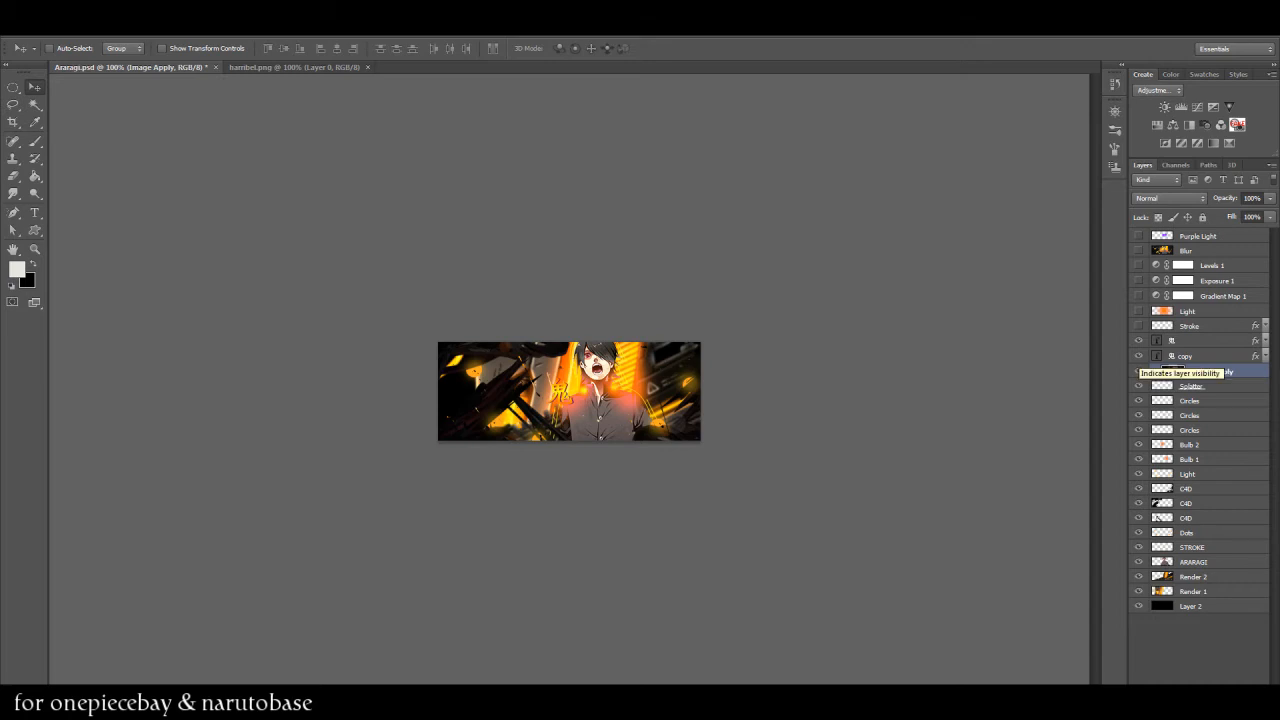
pyautogui.click(1138, 356)
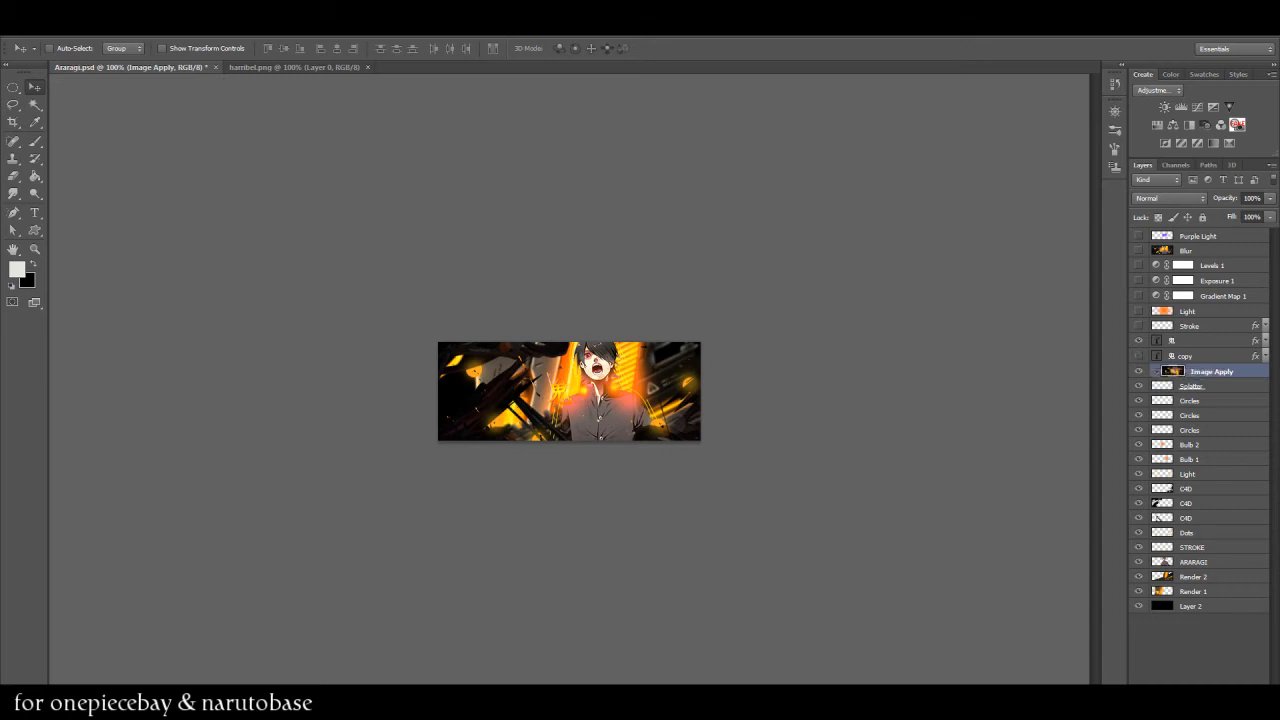
pyautogui.click(1138, 356)
# Step: Show the 鬼 copy and Stroke layers, and view the copy's Gradient Overlay style settings
pyautogui.hotkey('ctrl', '+')
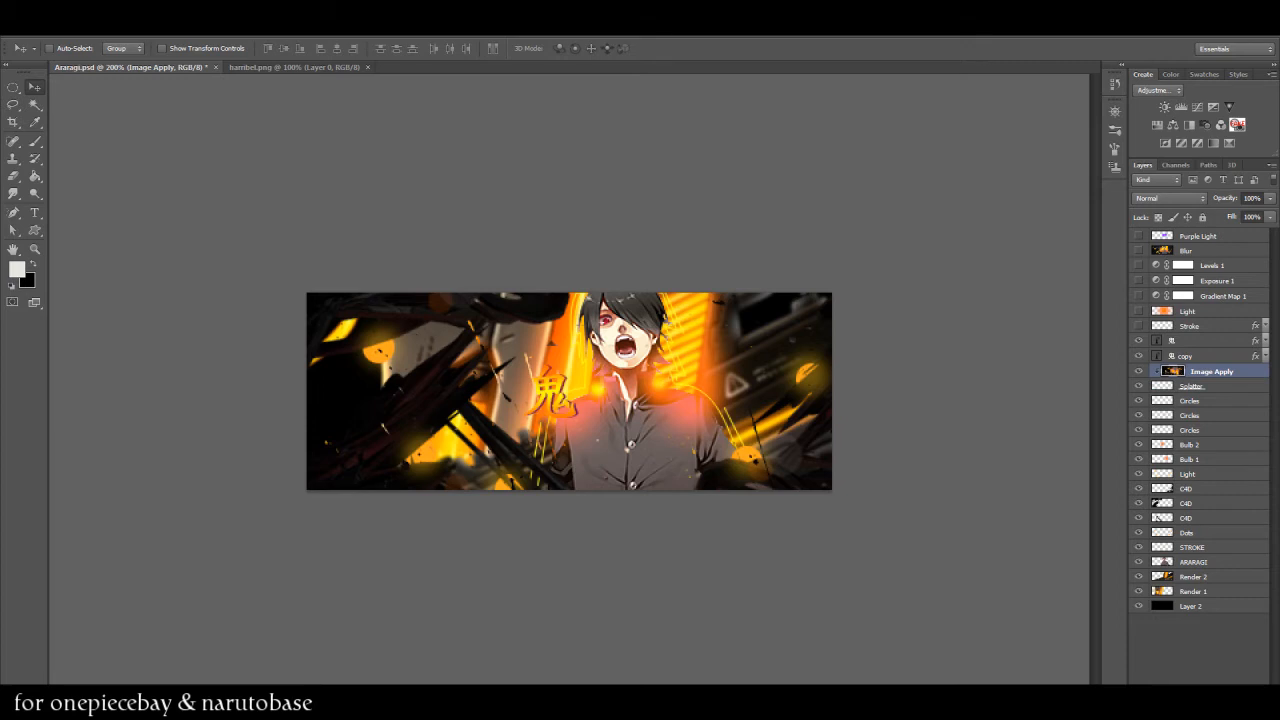
pyautogui.doubleClick(1225, 356)
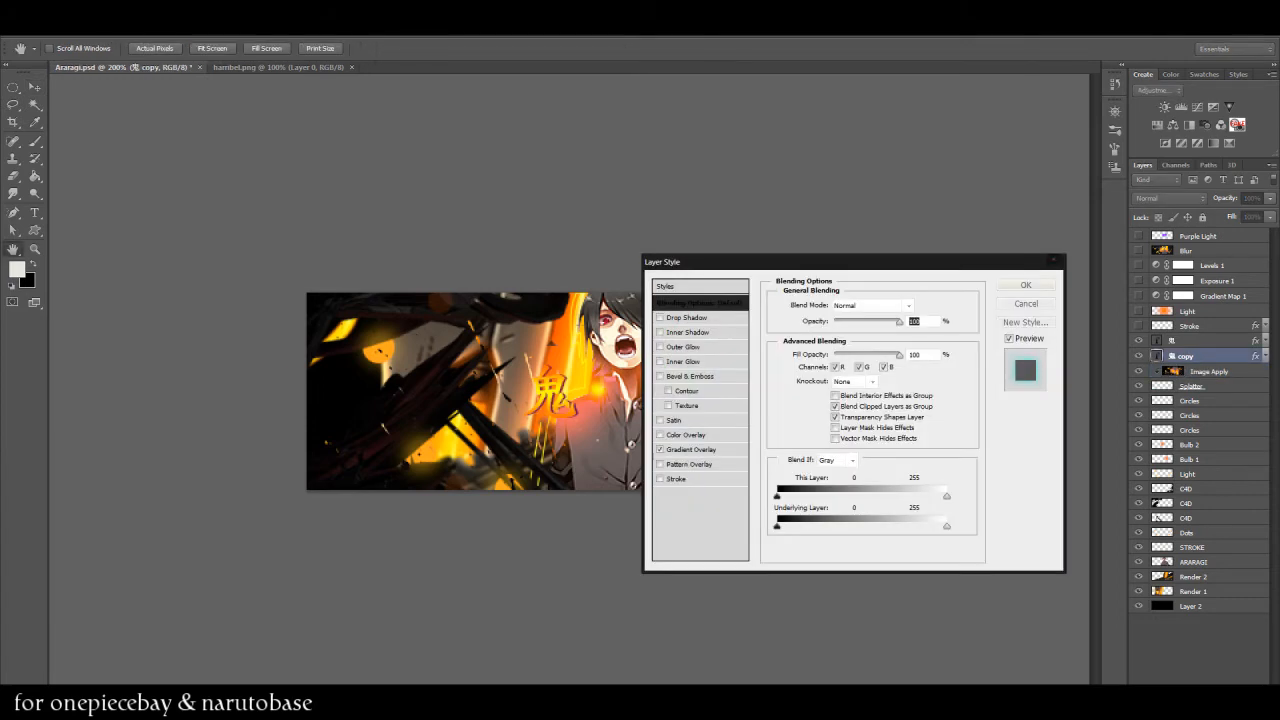
pyautogui.click(690, 449)
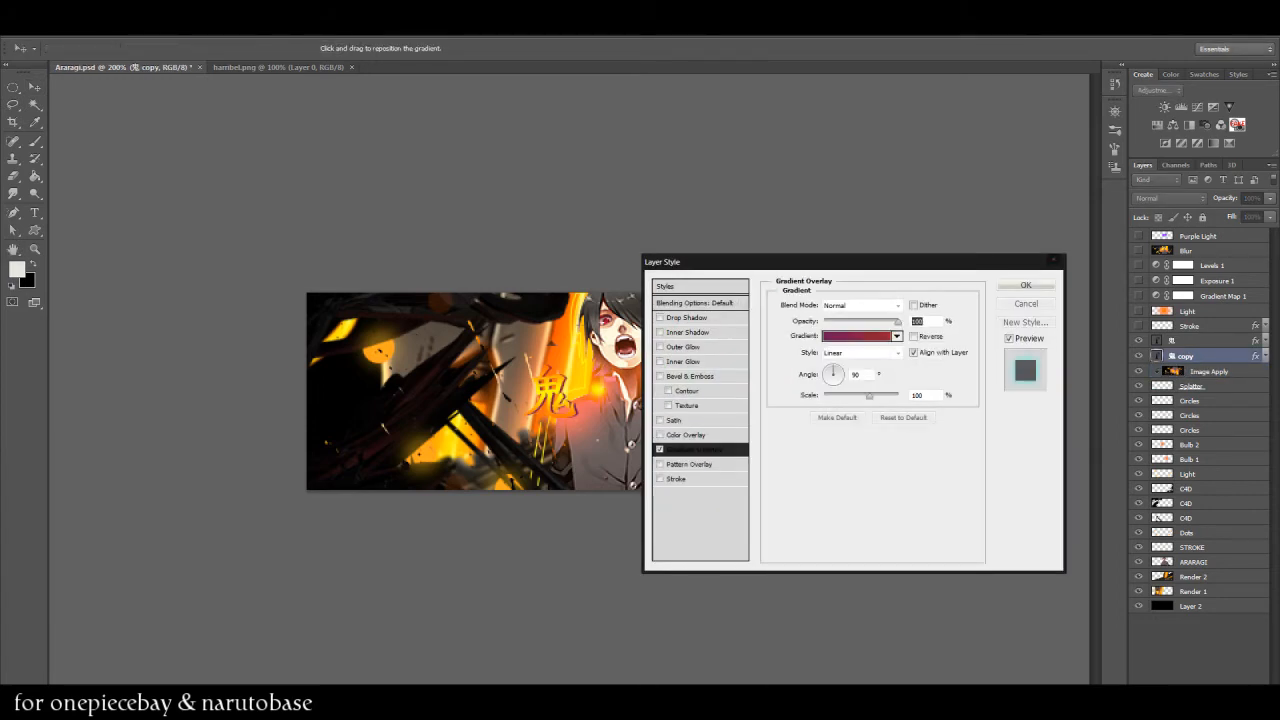
pyautogui.click(820, 331)
pyautogui.press('Return')
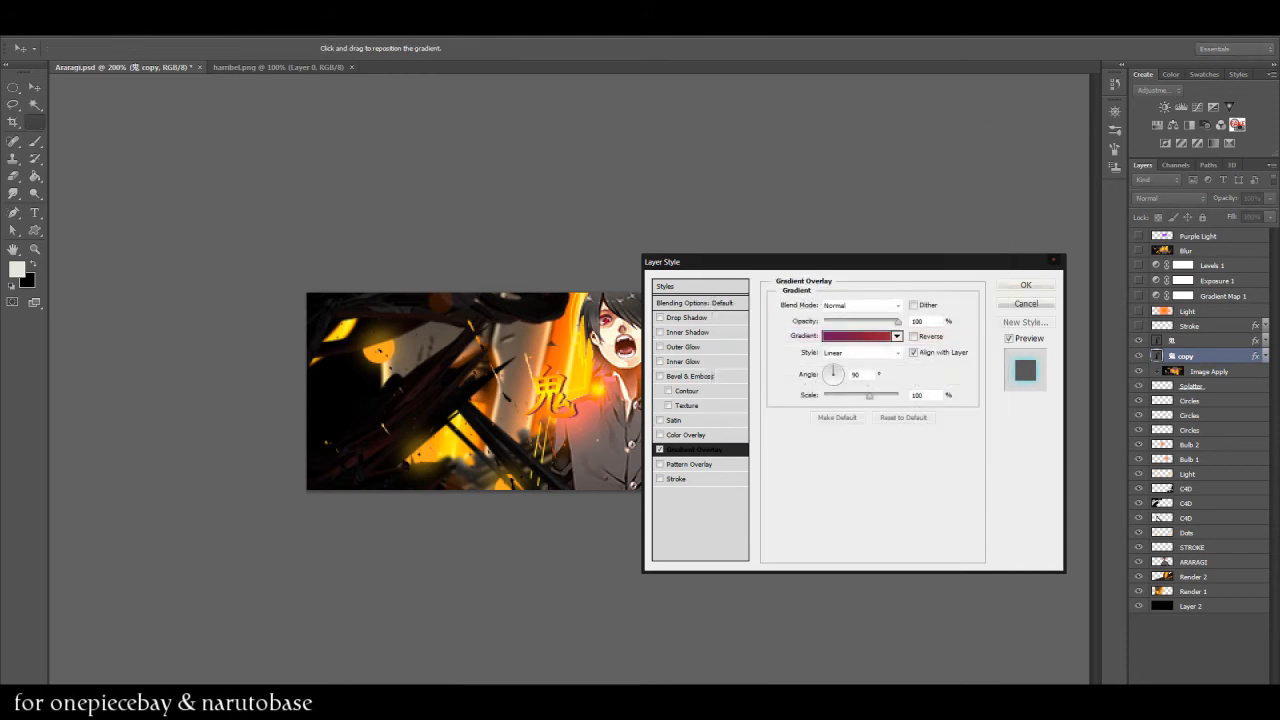
pyautogui.press('Return')
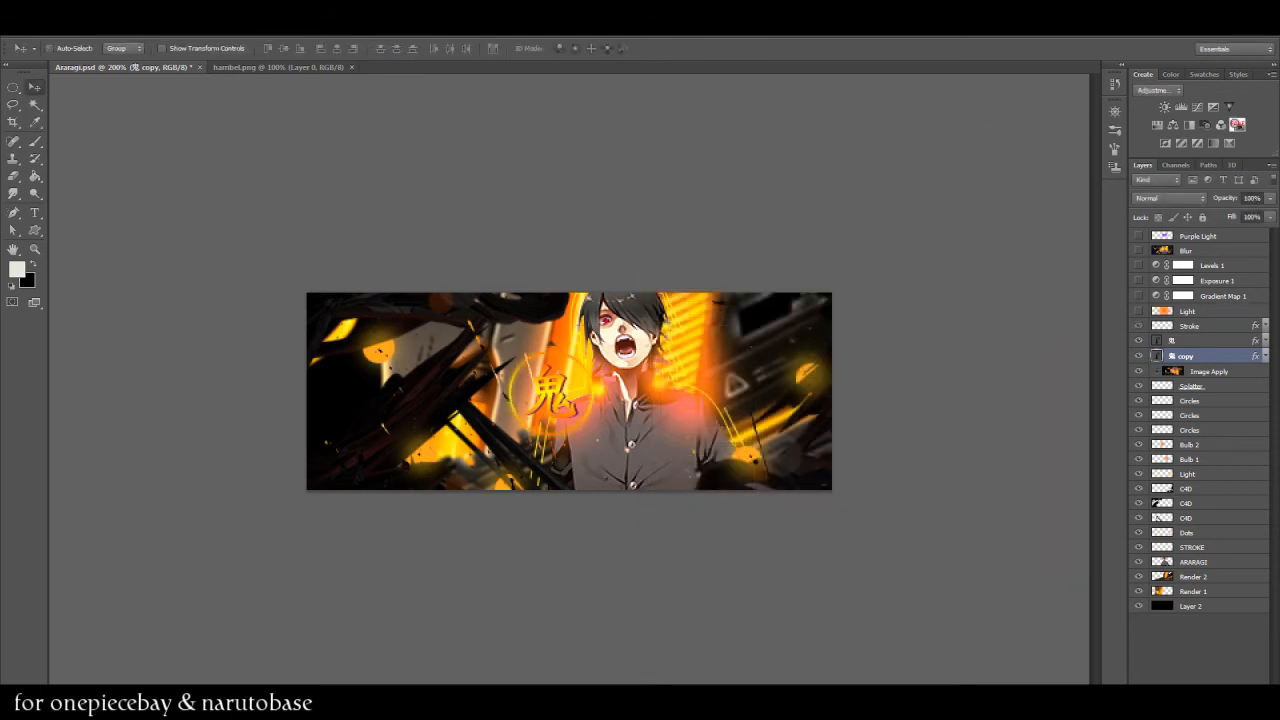
# Step: Draw a trial circular selection beside the 鬼 text, view the Stroke command for it, and discard the selection
pyautogui.press('m')
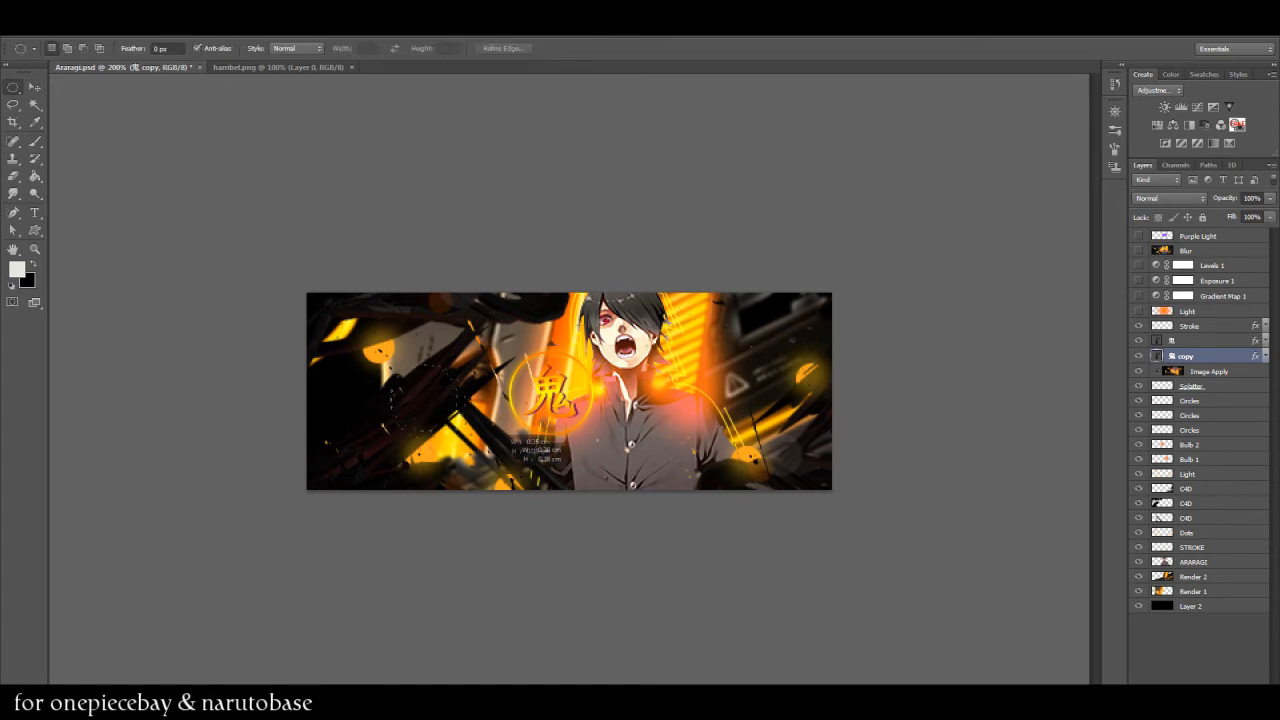
pyautogui.moveTo(390, 364); pyautogui.dragTo(492, 464)
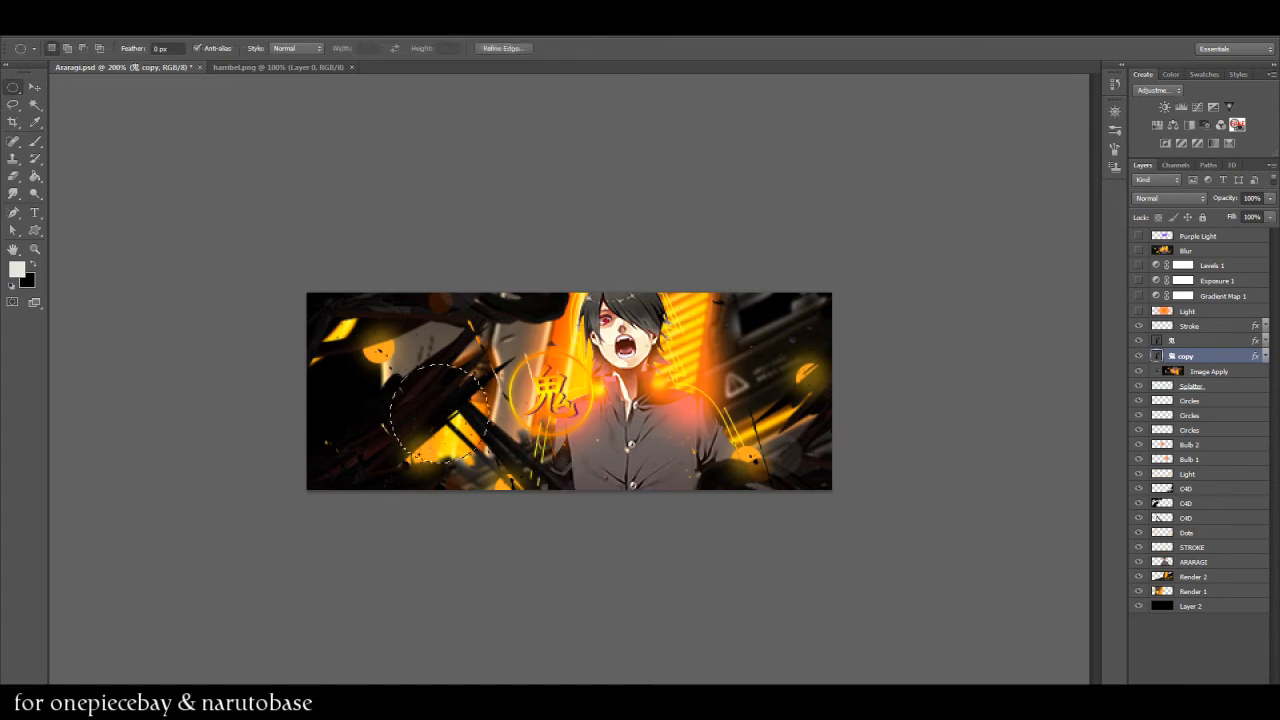
pyautogui.rightClick(457, 391)
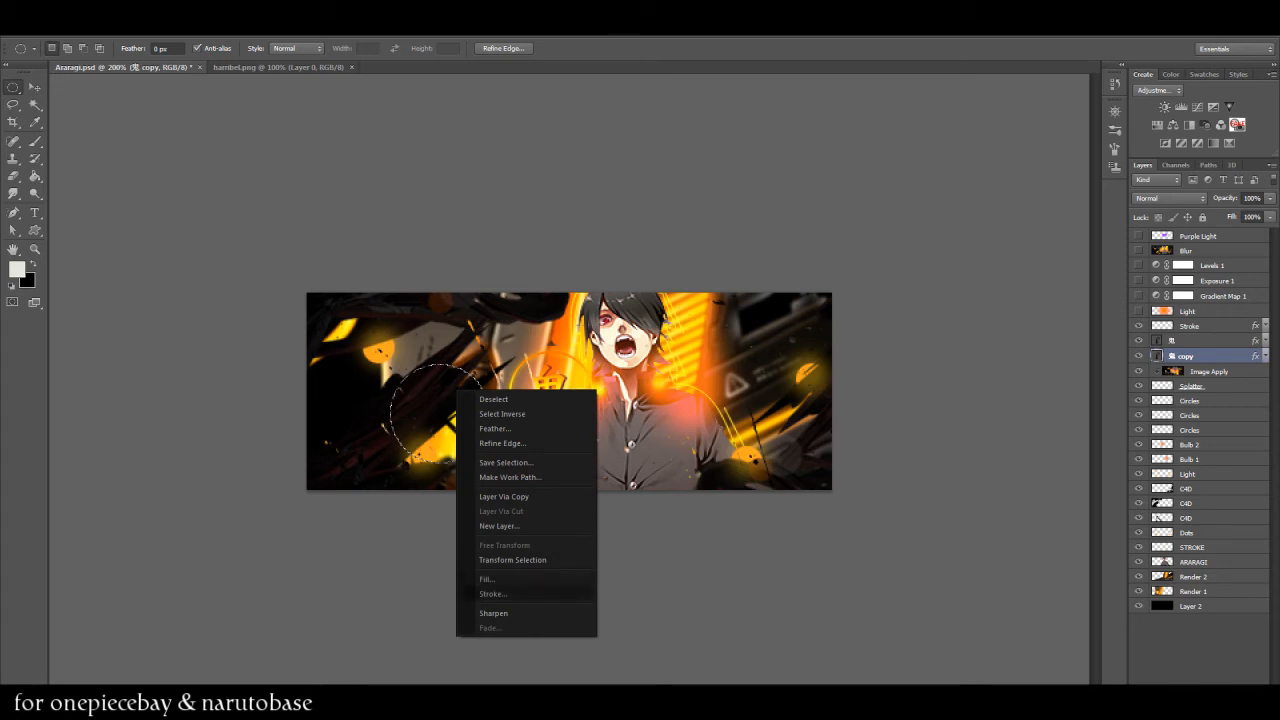
pyautogui.press('Escape')
pyautogui.press('Delete')
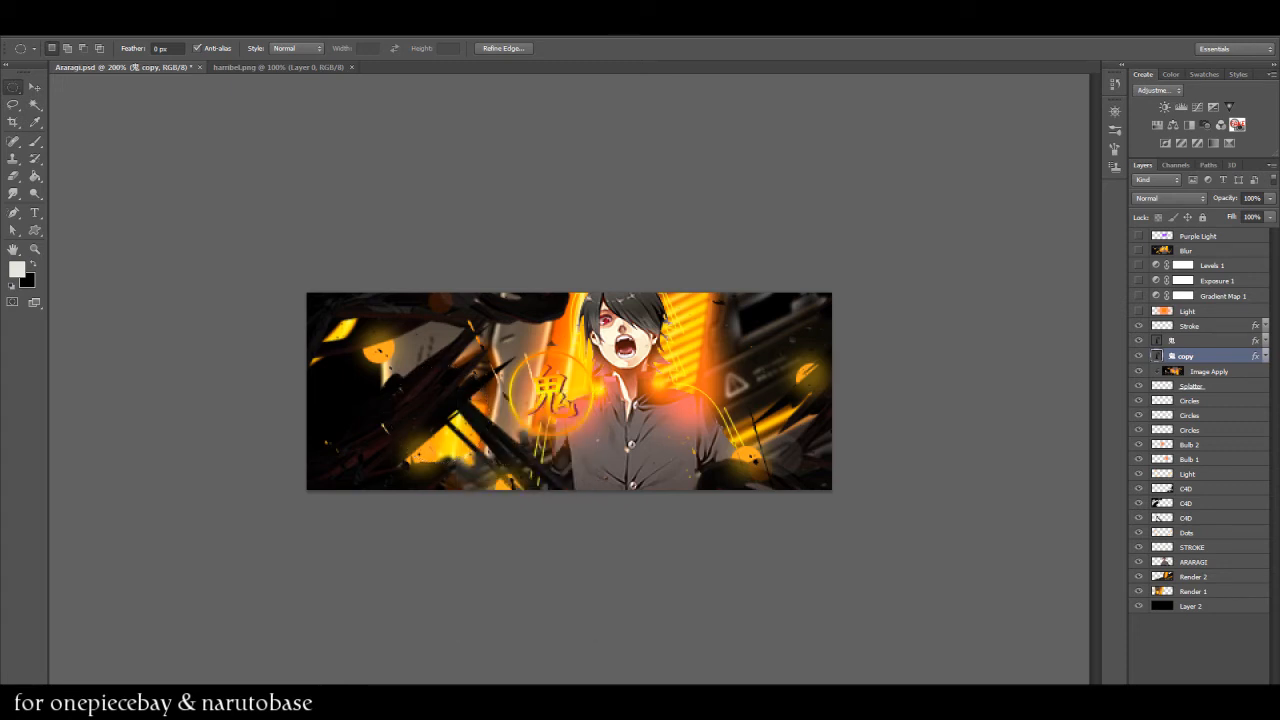
pyautogui.hotkey('ctrl', 'd')
# Step: View the copy and paste layer style commands of the 鬼 layer, and select the Stroke layer
pyautogui.rightClick(1192, 340)
pyautogui.click(1097, 574)
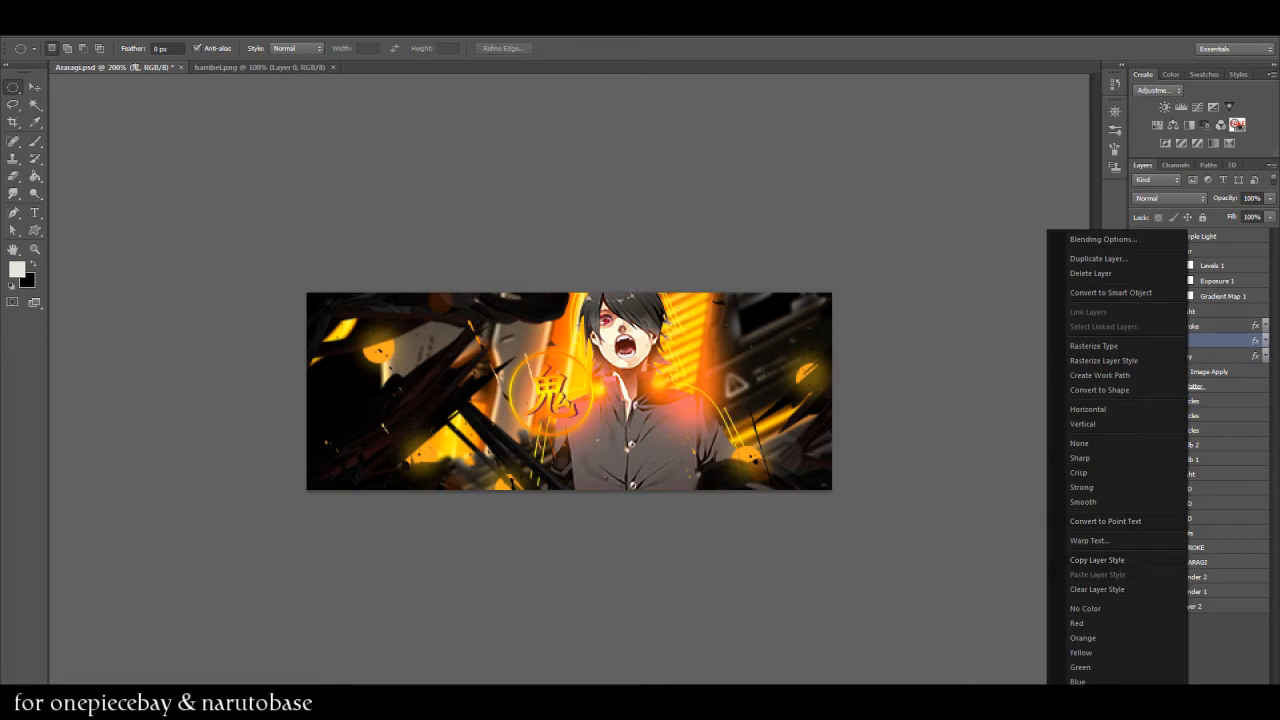
pyautogui.click(1190, 326)
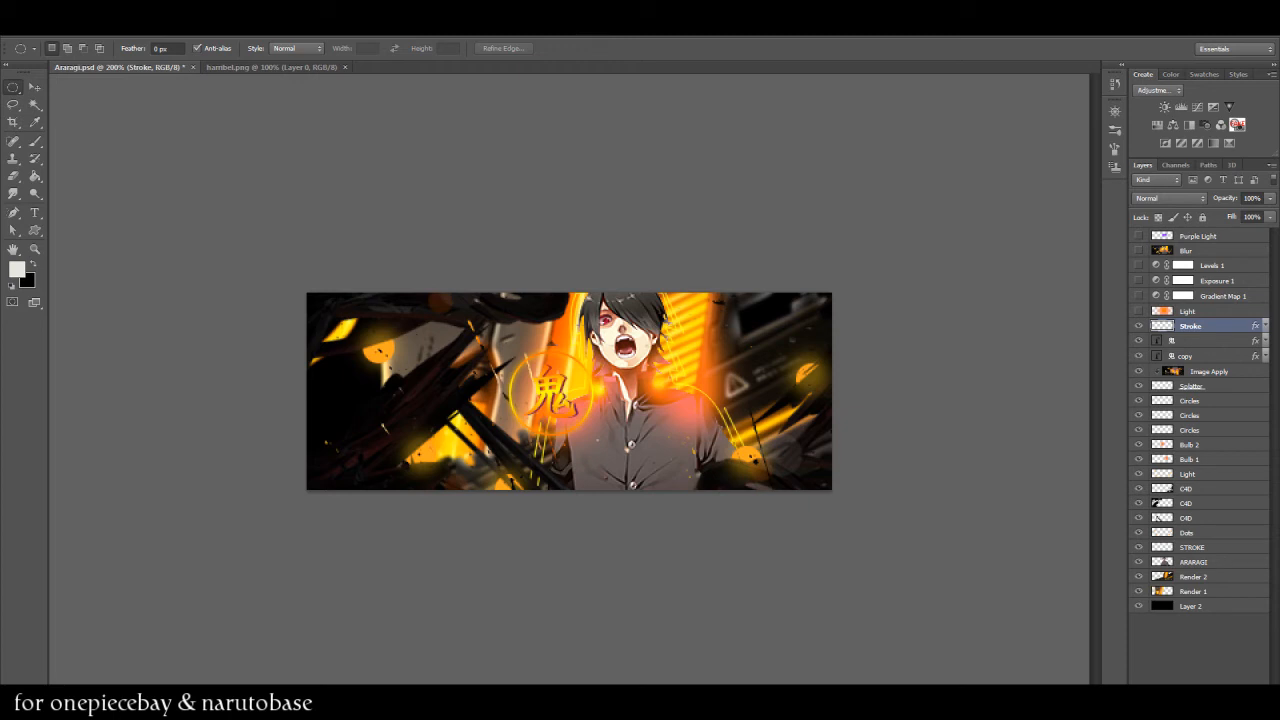
# Step: Show the Light layer above Stroke, compare it in Normal blending, and keep it set to Lighten
pyautogui.click(1138, 311)
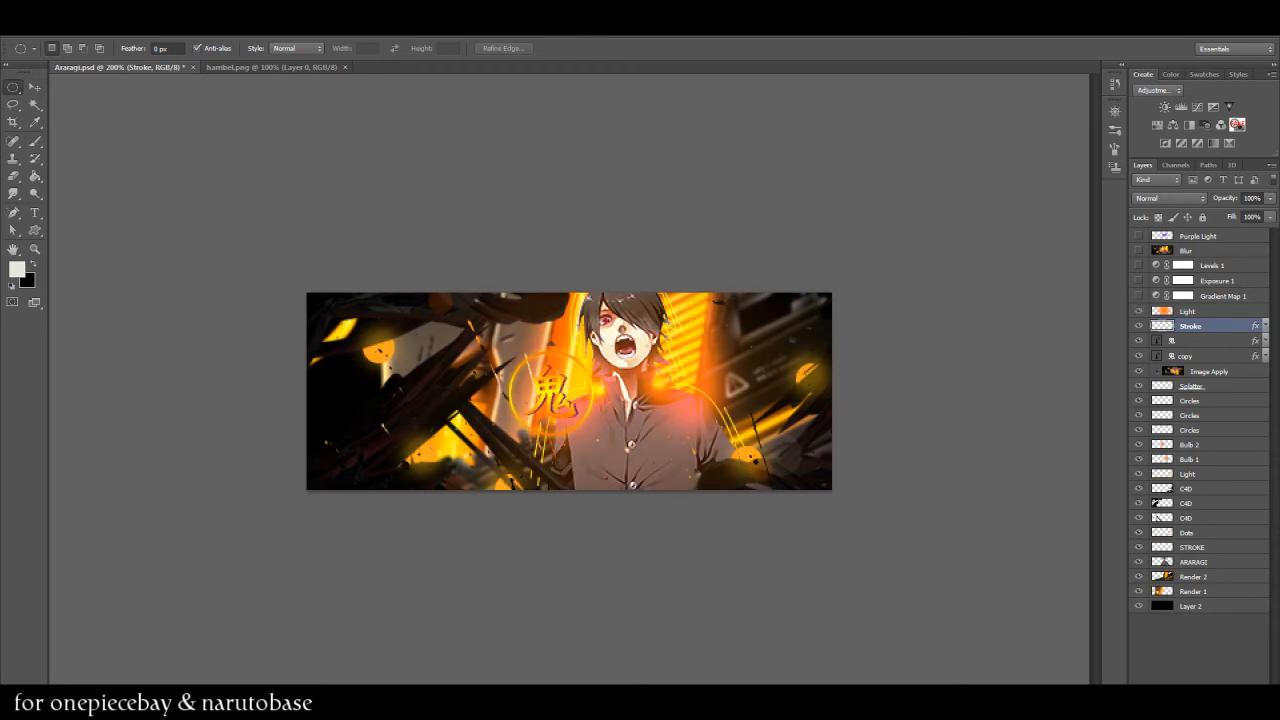
pyautogui.click(1187, 311)
pyautogui.click(1170, 198)
pyautogui.click(1143, 212)
pyautogui.click(1270, 198)
pyautogui.moveTo(1240, 214); pyautogui.dragTo(1268, 214)
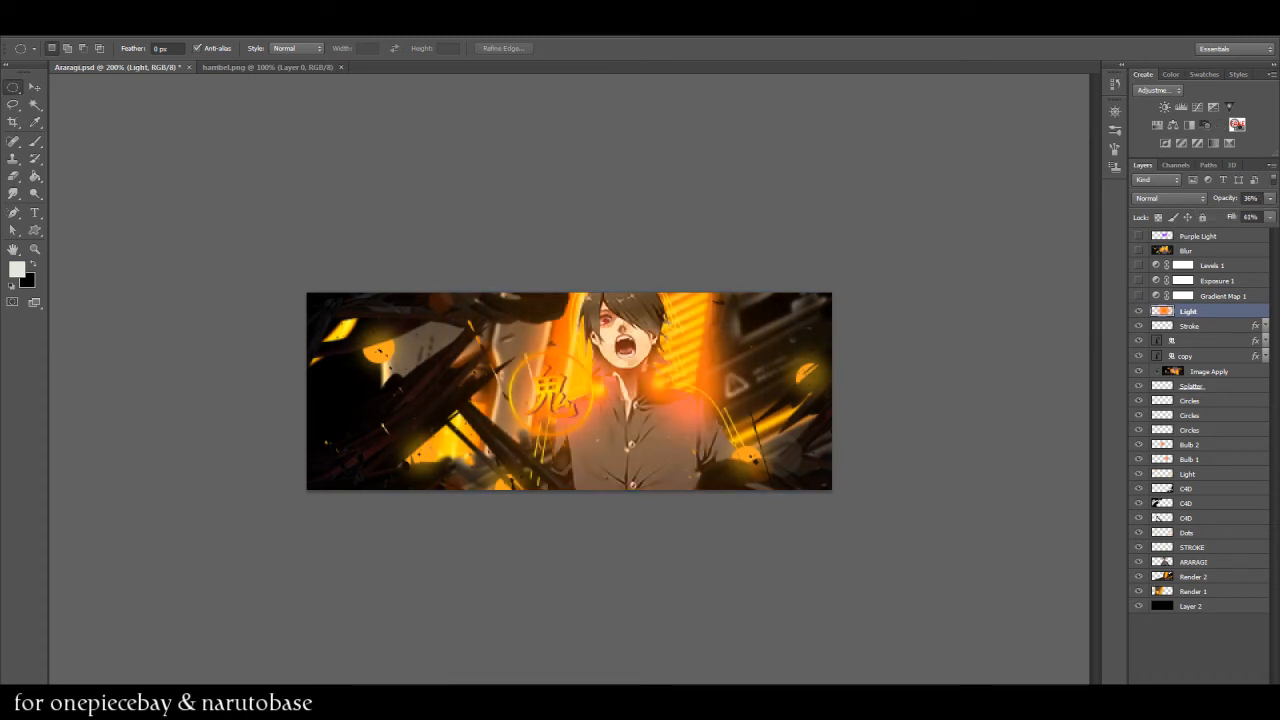
pyautogui.click(1185, 356)
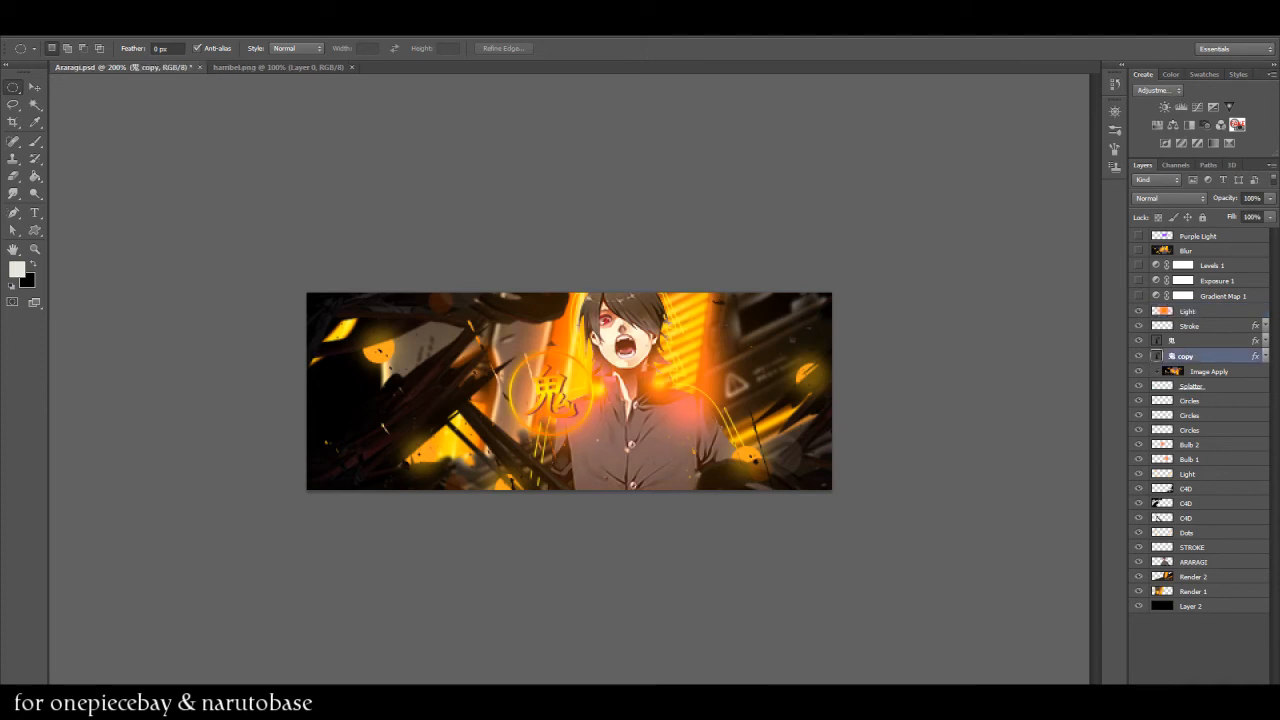
pyautogui.click(1187, 311)
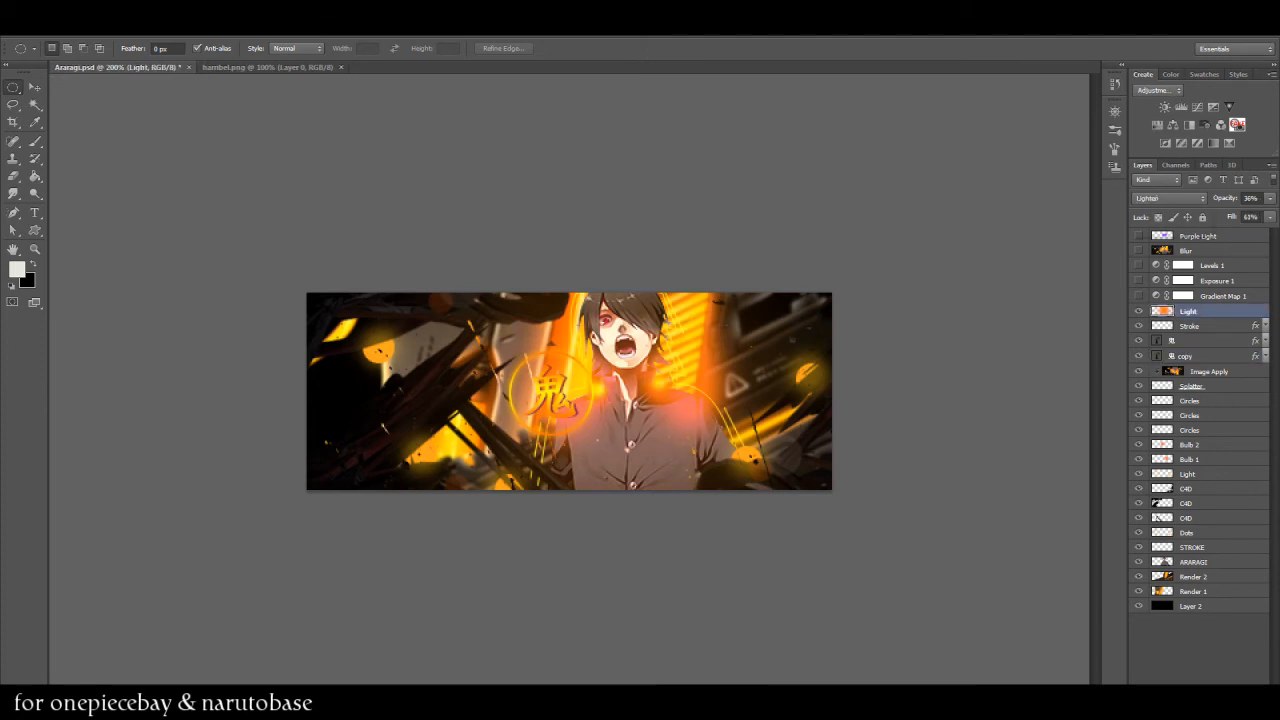
pyautogui.click(1168, 198)
pyautogui.press('Escape')
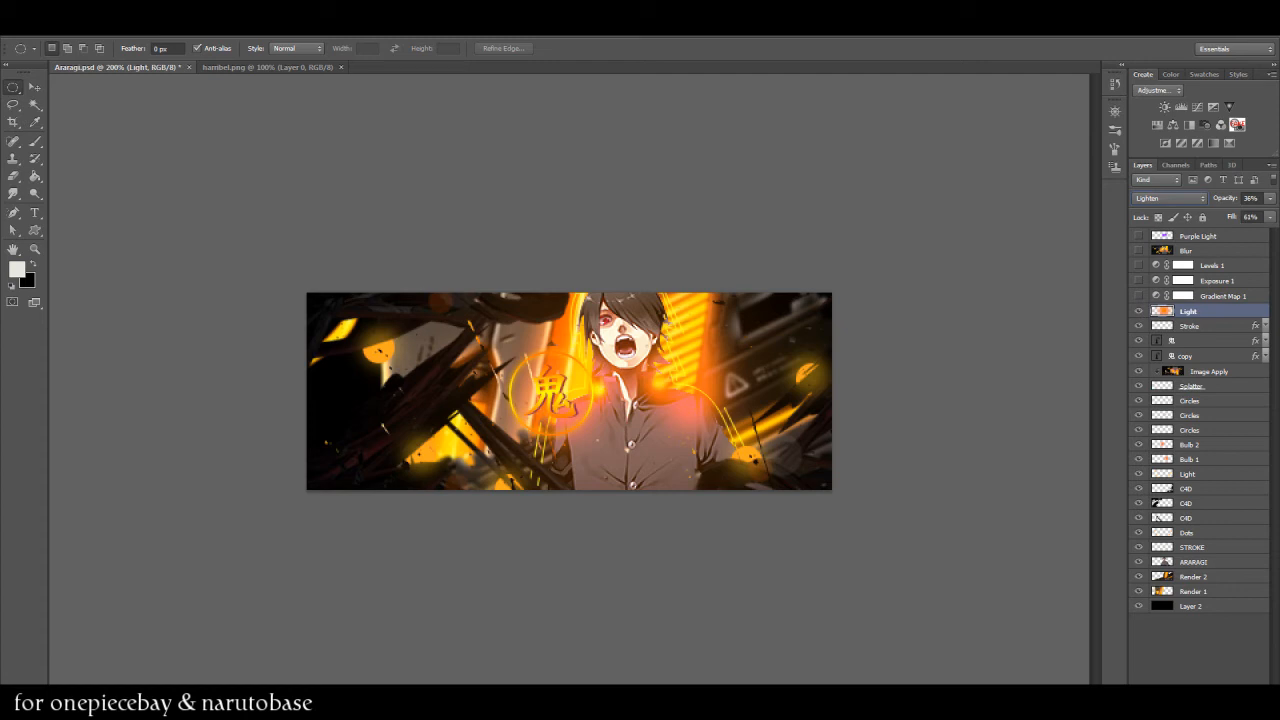
# Step: Preview the Gradient Map 1, Exposure 1 and Levels 1 adjustments by switching them on and off again
pyautogui.click(1138, 296)
pyautogui.click(1138, 280)
pyautogui.click(1138, 265)
pyautogui.click(1138, 265)
pyautogui.click(1138, 280)
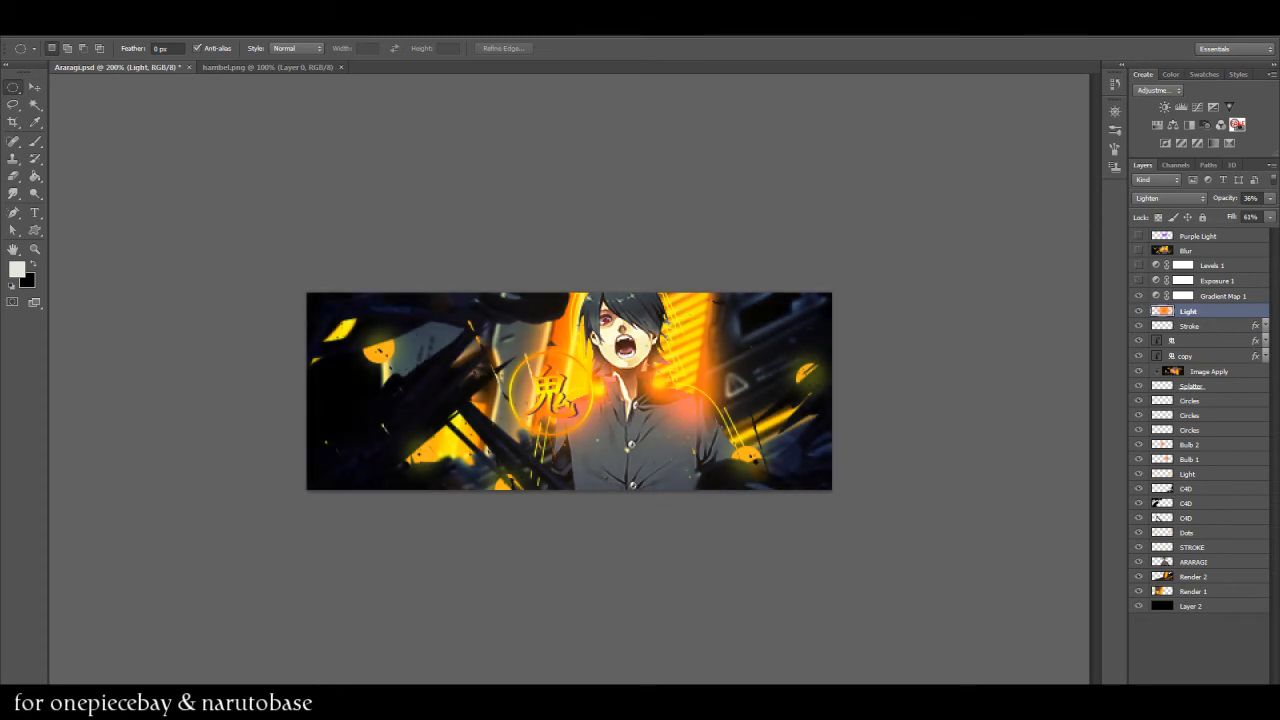
pyautogui.click(1138, 296)
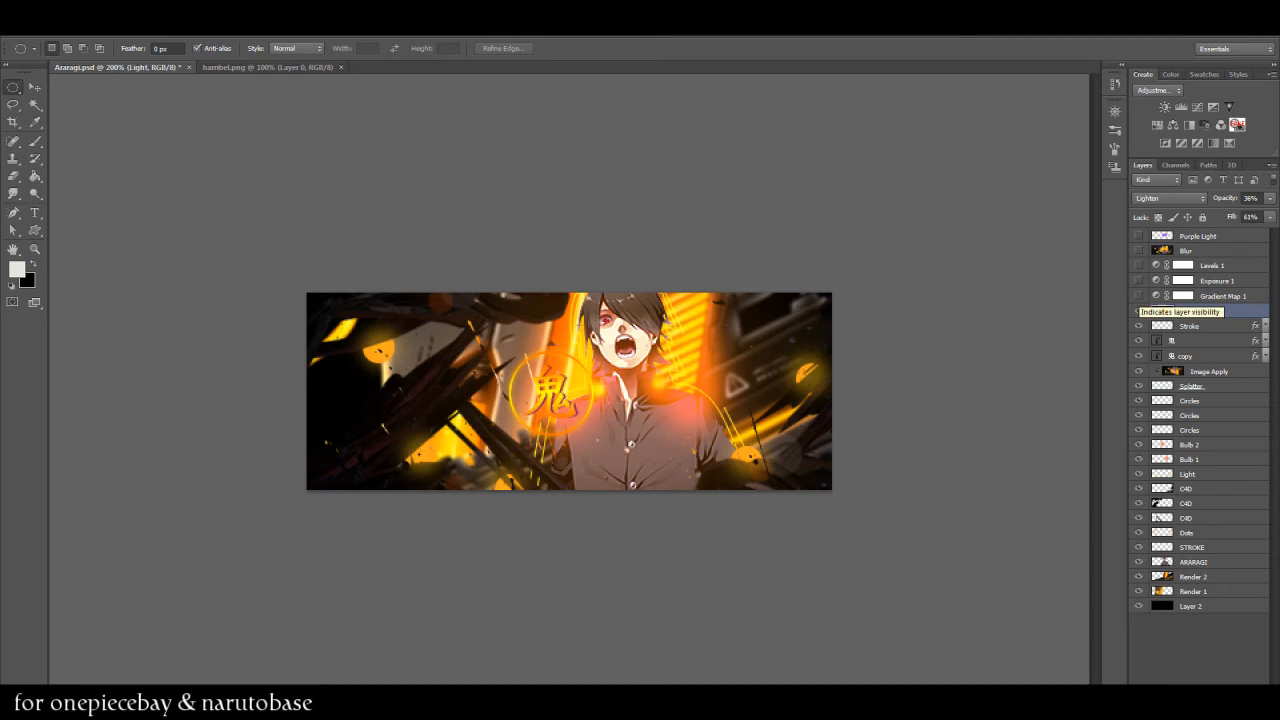
# Step: Show the Gradient Map 1 adjustment layer above Light and open its gradient settings
pyautogui.click(1138, 311)
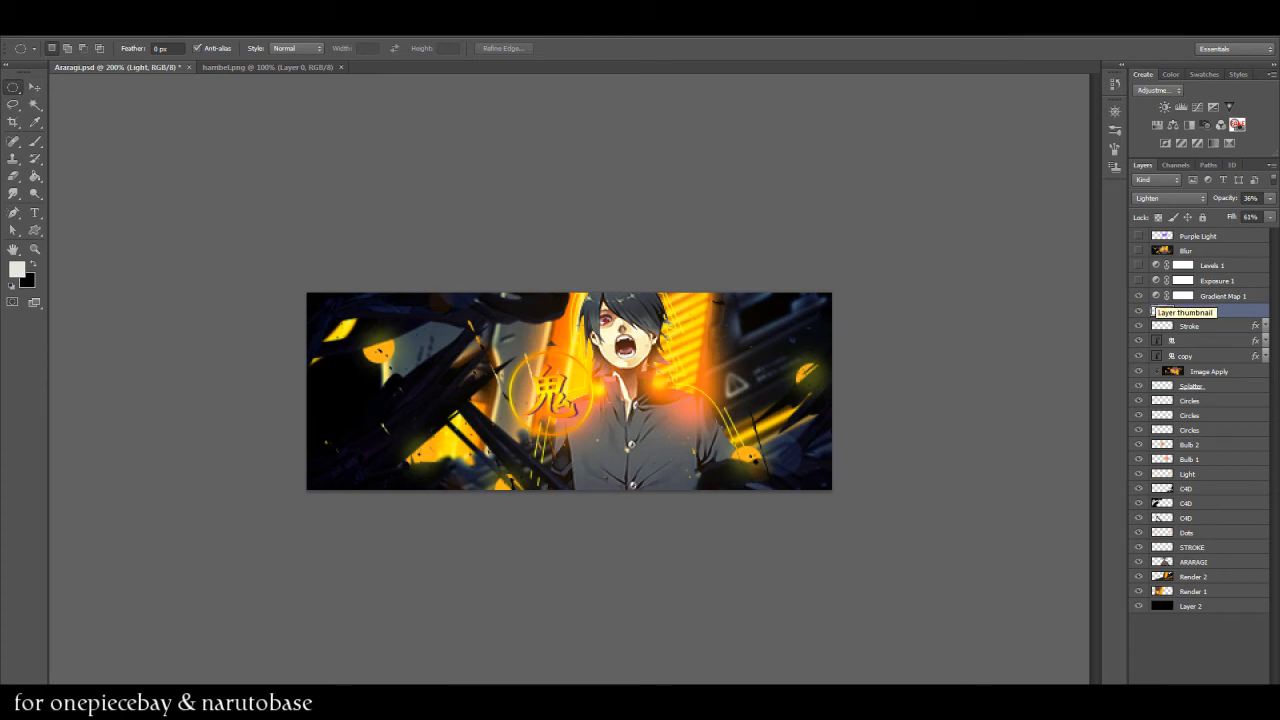
pyautogui.keyDown('shift'); pyautogui.click(1182, 312); pyautogui.keyUp('shift')
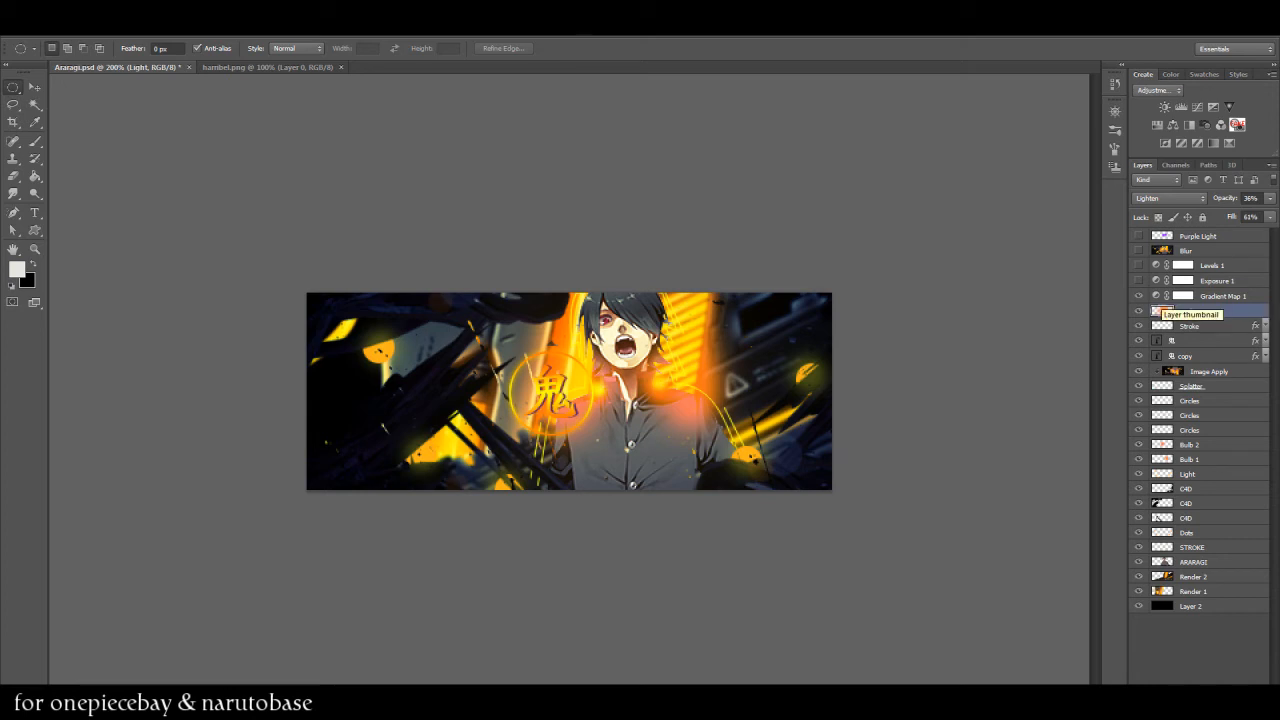
pyautogui.doubleClick(1182, 296)
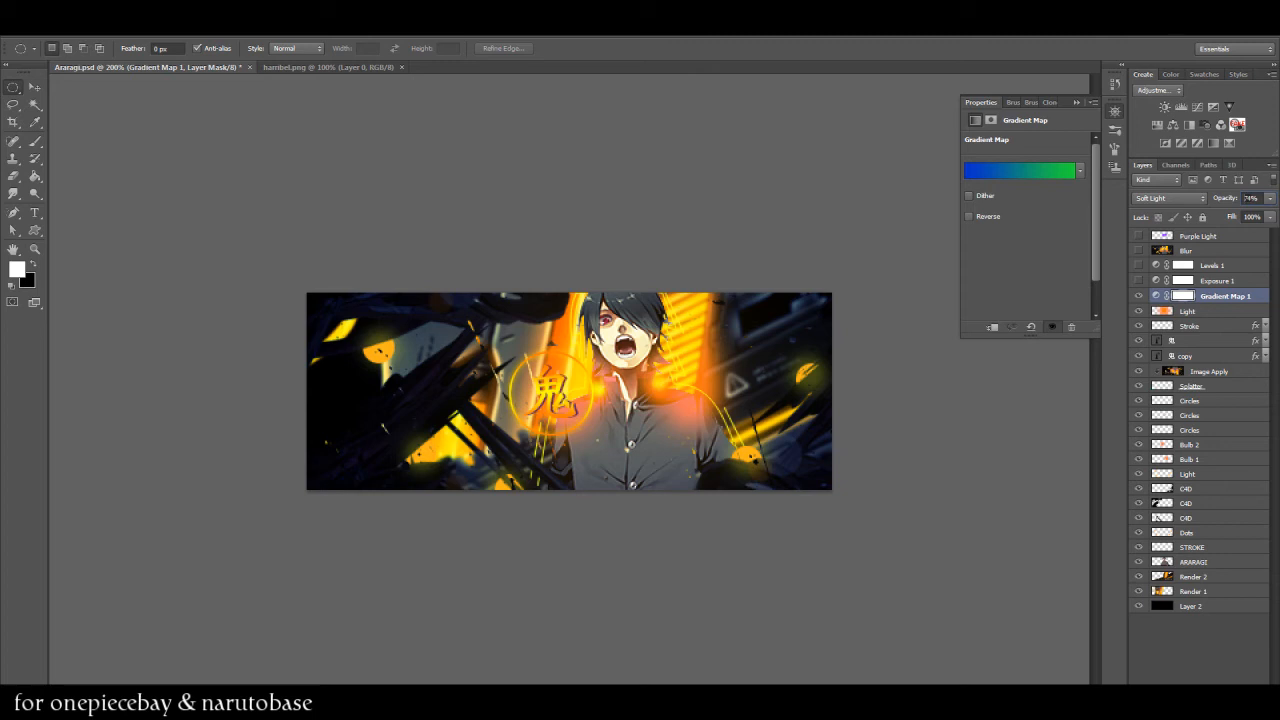
# Step: Show the Exposure 1 and Levels 1 adjustment layers and view the settings of each
pyautogui.click(1217, 280)
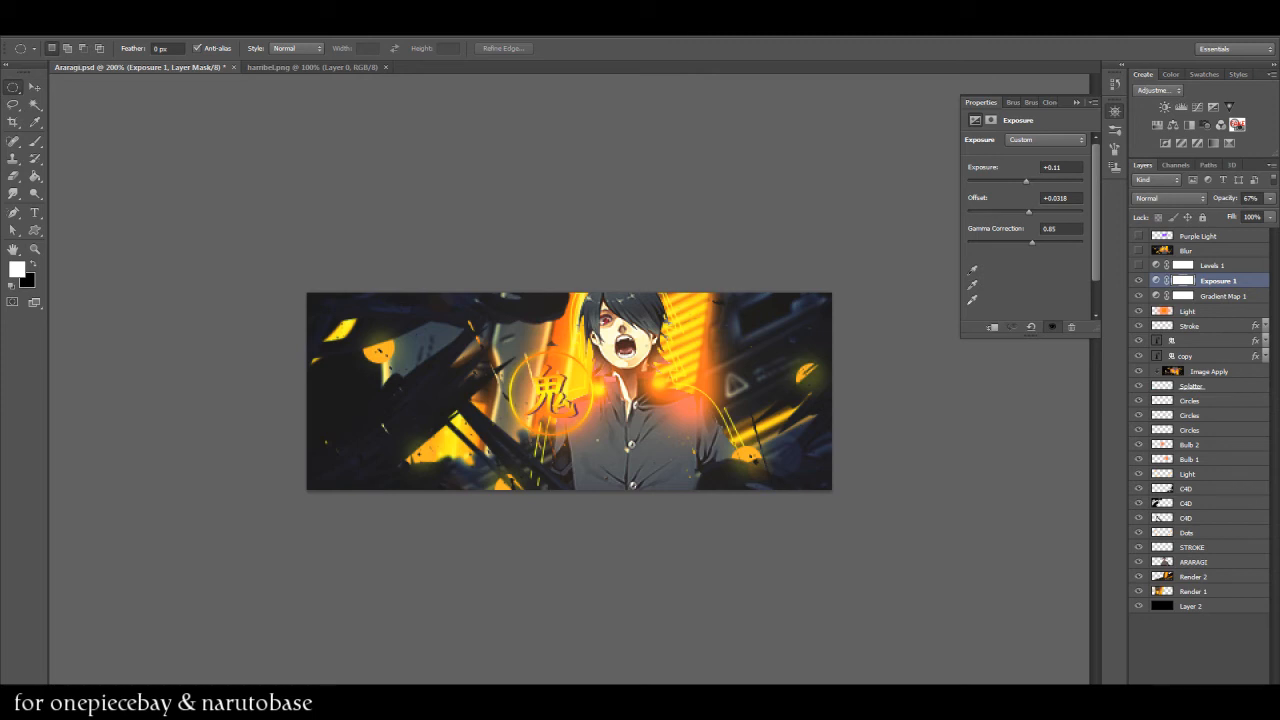
pyautogui.click(1213, 265)
pyautogui.click(1138, 265)
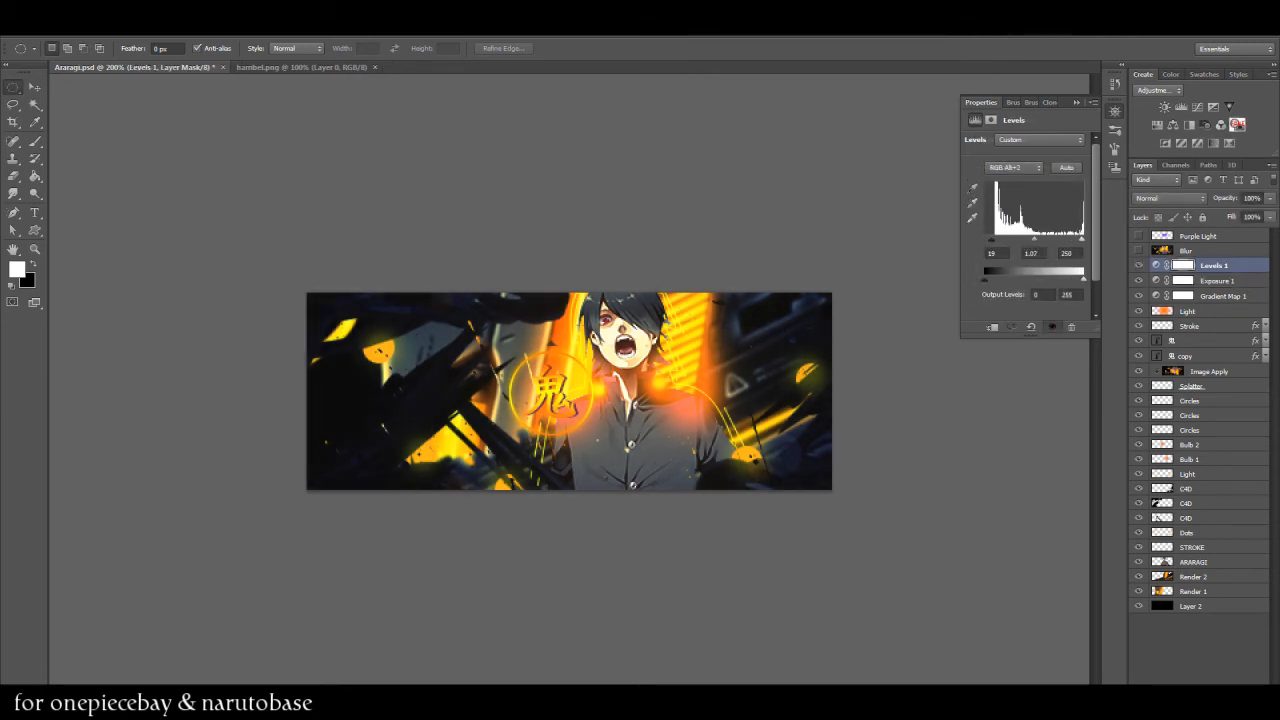
pyautogui.click(1156, 265)
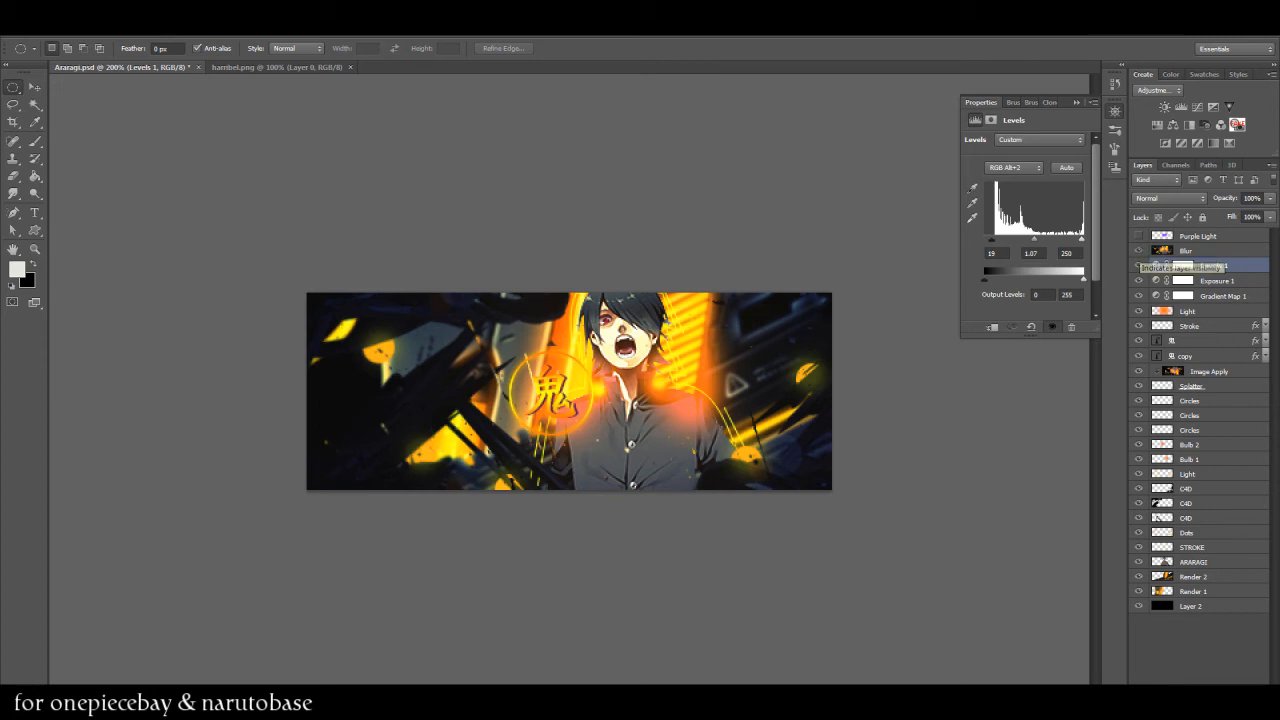
# Step: Hide the Blur layer, add a new layer above Levels 1 and fill it using Apply Image
pyautogui.click(1138, 250)
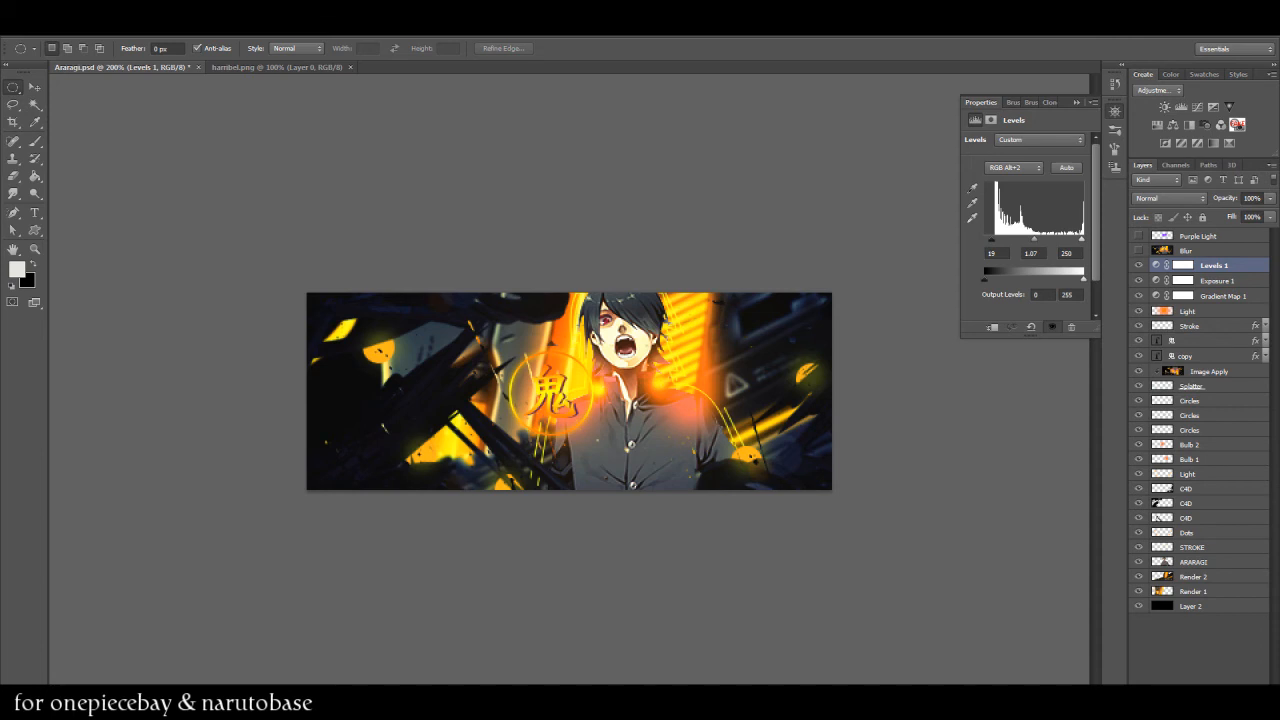
pyautogui.hotkey('ctrl', 'shift', 'alt', 'e')
pyautogui.hotkey('alt', 'i')
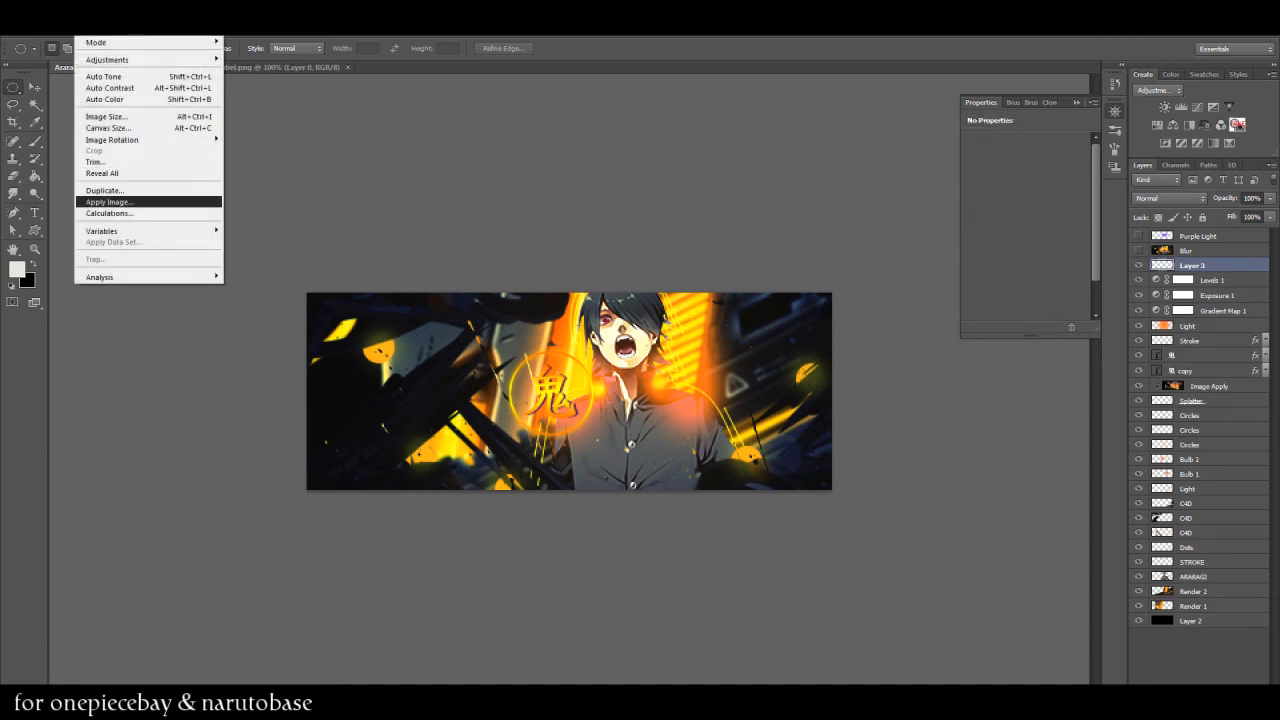
pyautogui.press('Return')
pyautogui.press('Return')
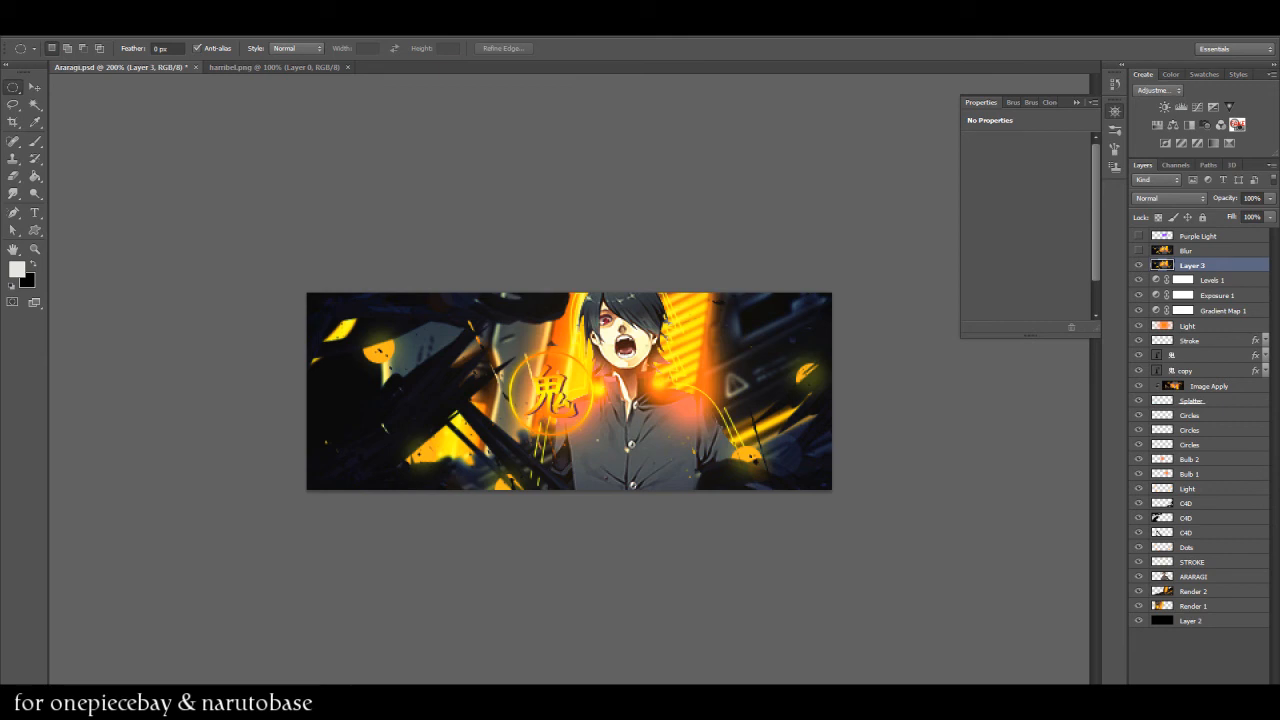
# Step: Make a large circular selection around the character and feather it by 25 pixels
pyautogui.moveTo(482, 278); pyautogui.dragTo(722, 518)
pyautogui.rightClick(628, 378)
pyautogui.click(655, 417)
pyautogui.press('BackSpace')
pyautogui.write('25')
pyautogui.press('Return')
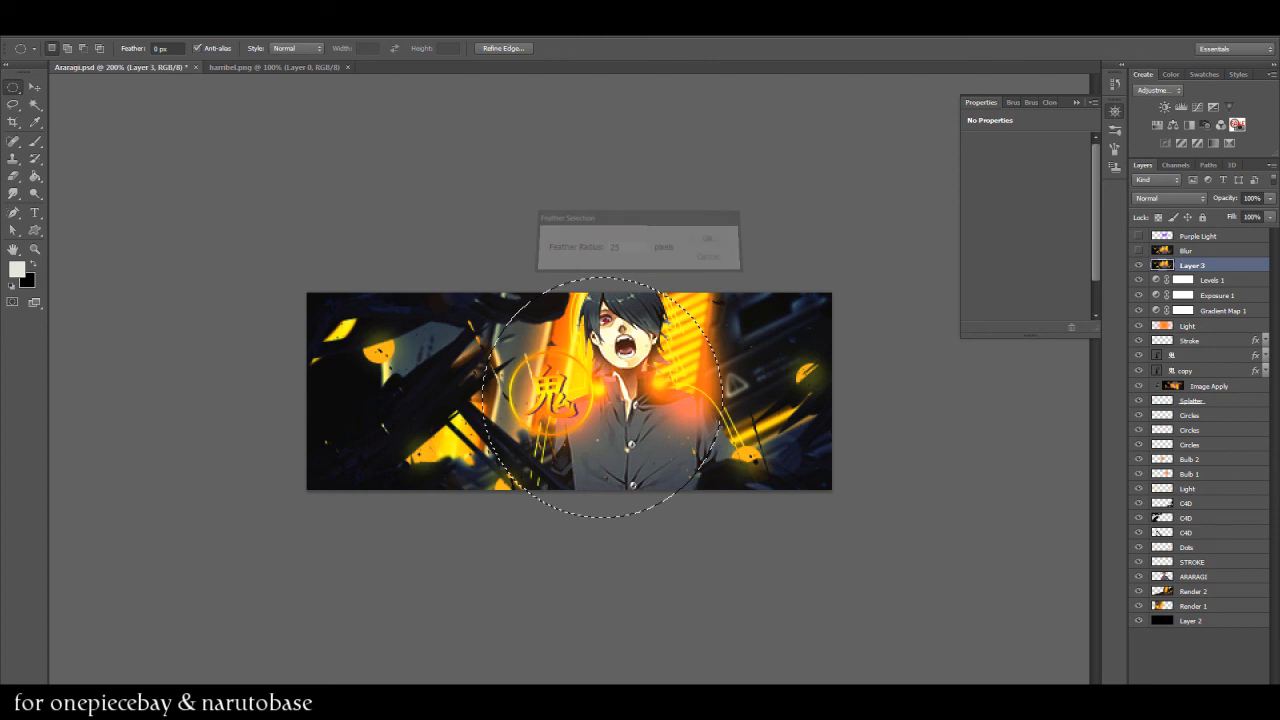
# Step: Invert the feathered selection, apply the plain Blur filter to the area around the character, and deselect
pyautogui.rightClick(581, 357)
pyautogui.click(626, 380)
pyautogui.click(213, 29)
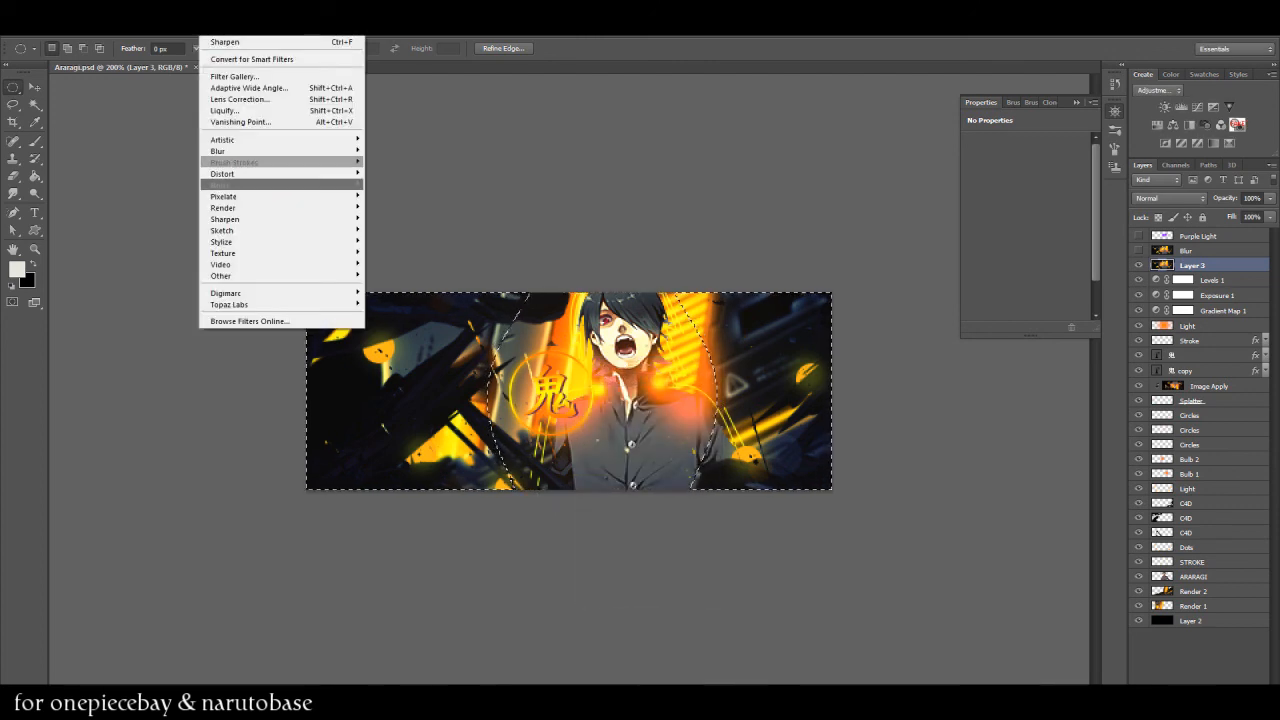
pyautogui.moveTo(240, 151)
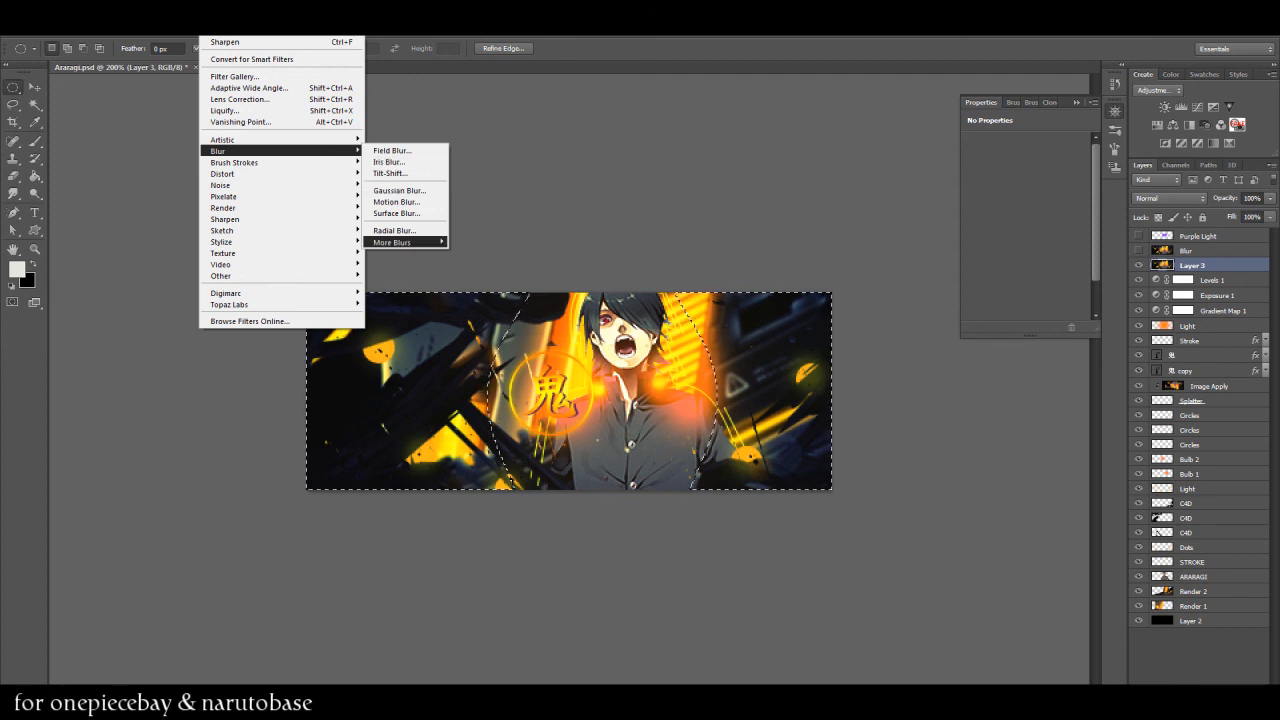
pyautogui.moveTo(395, 242)
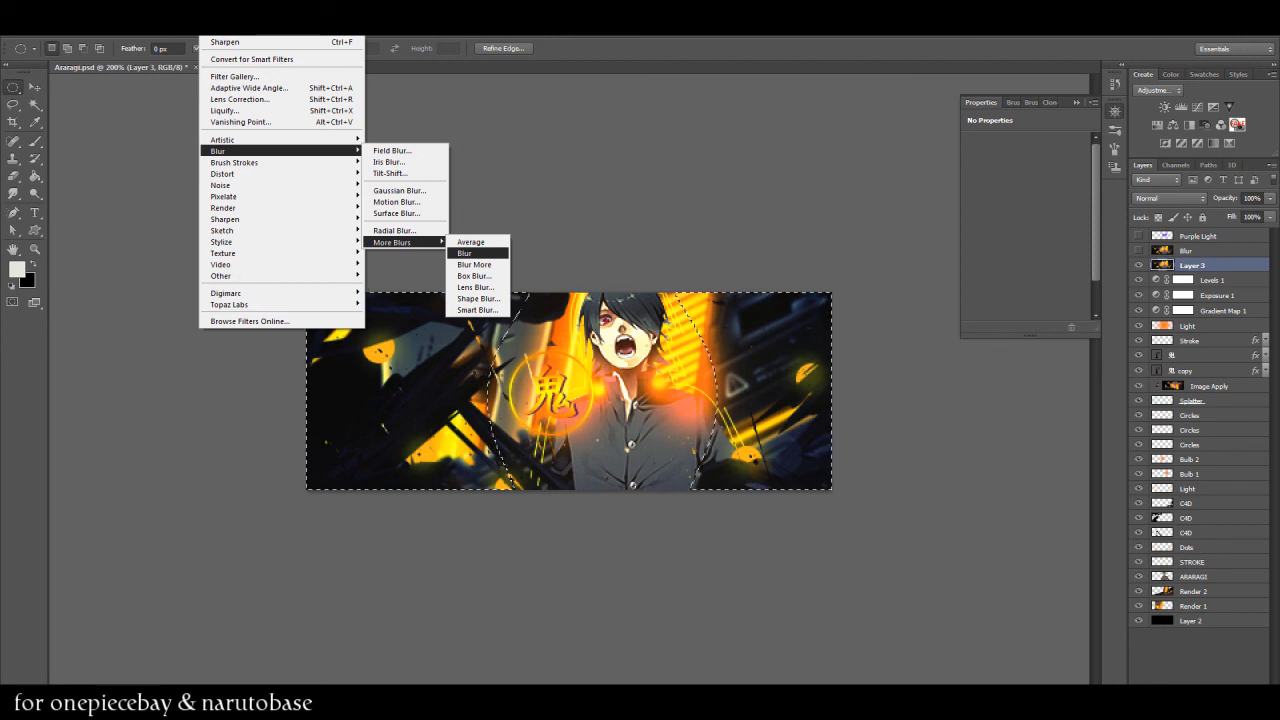
pyautogui.click(465, 253)
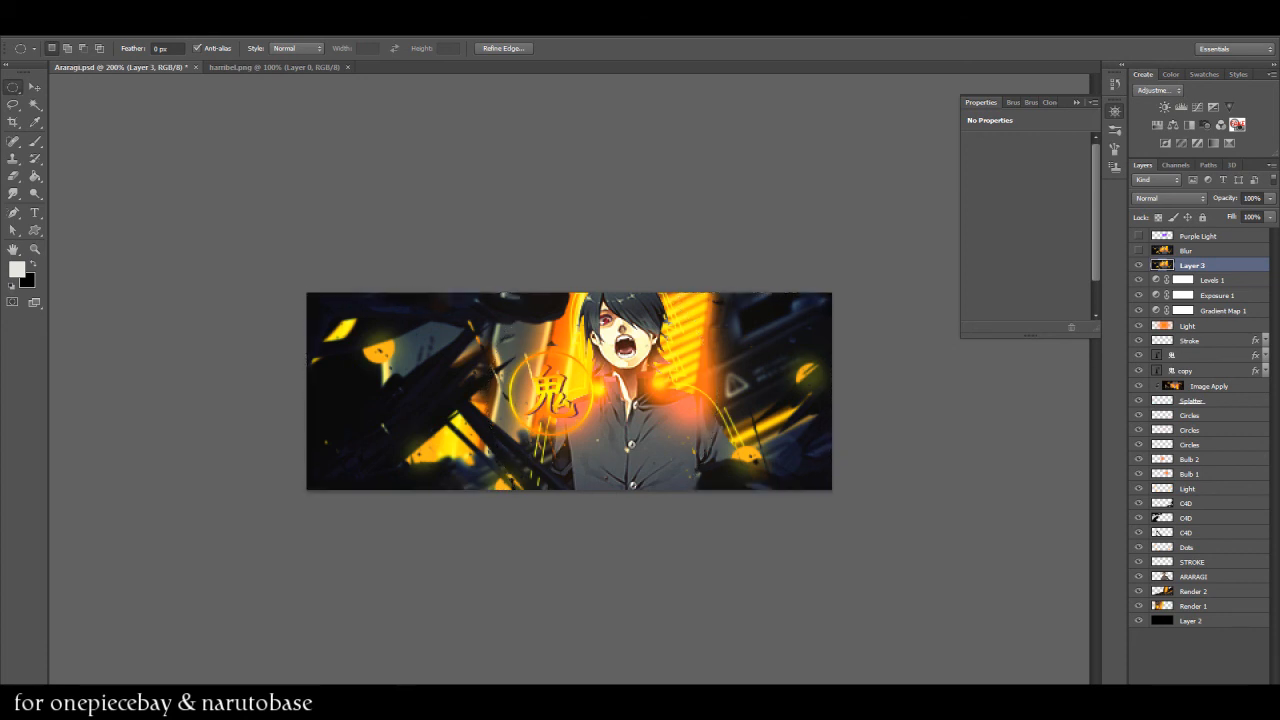
pyautogui.hotkey('ctrl', 'd')
# Step: Show the Purple Light layer, toggling it off and on to compare, with the old Blur layer hidden
pyautogui.click(1138, 236)
pyautogui.click(1138, 236)
pyautogui.click(1138, 236)
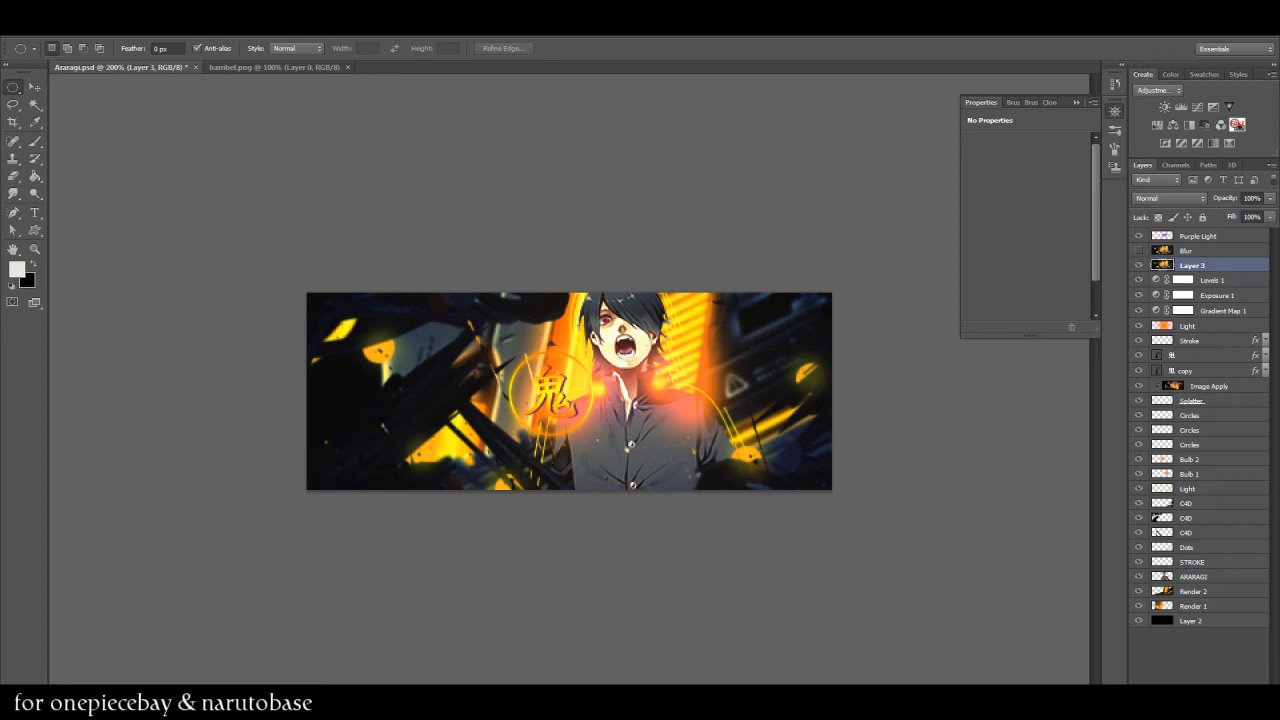
pyautogui.click(1138, 236)
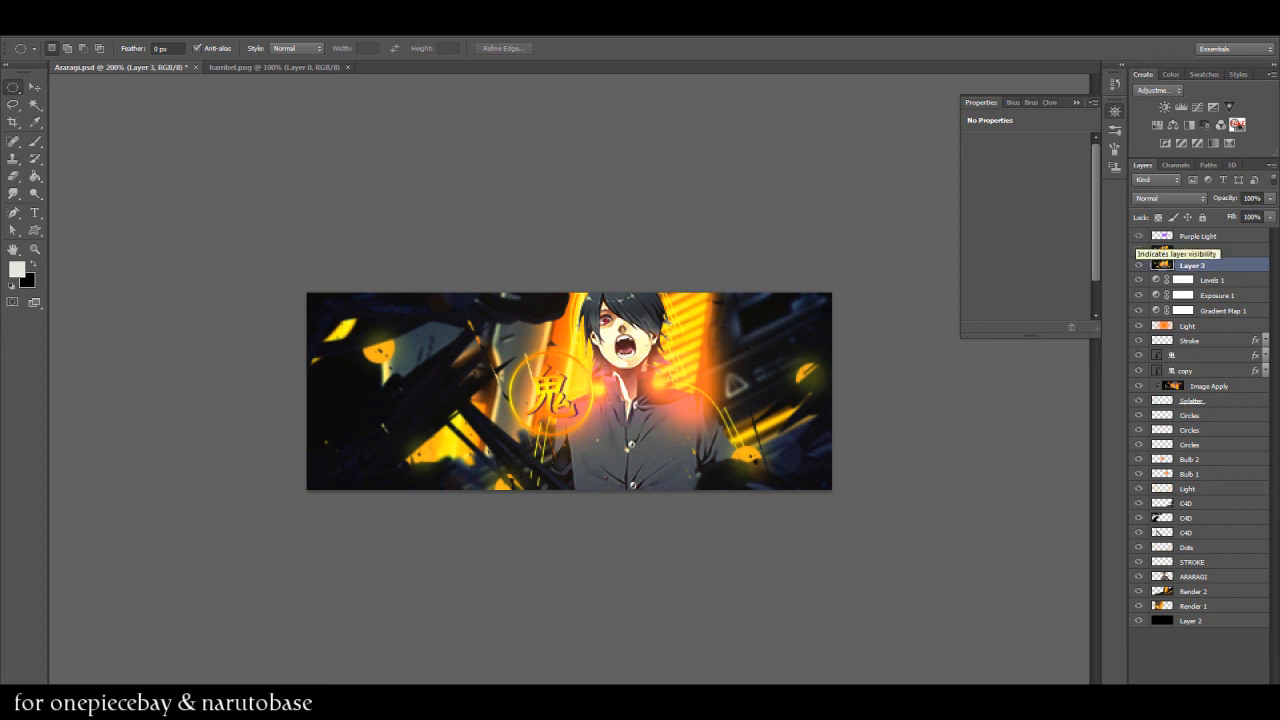
pyautogui.click(1138, 250)
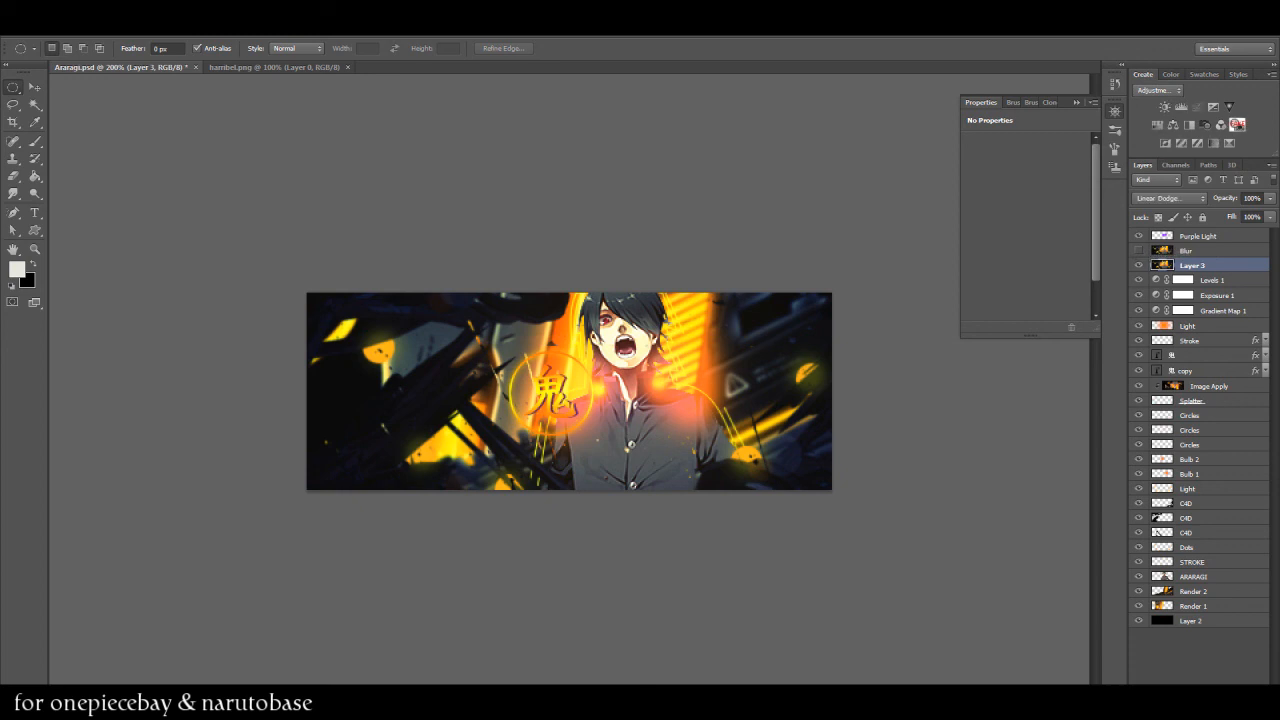
# Step: Select the Purple Light layer and view its blend mode without changing it
pyautogui.click(1195, 236)
pyautogui.click(1170, 198)
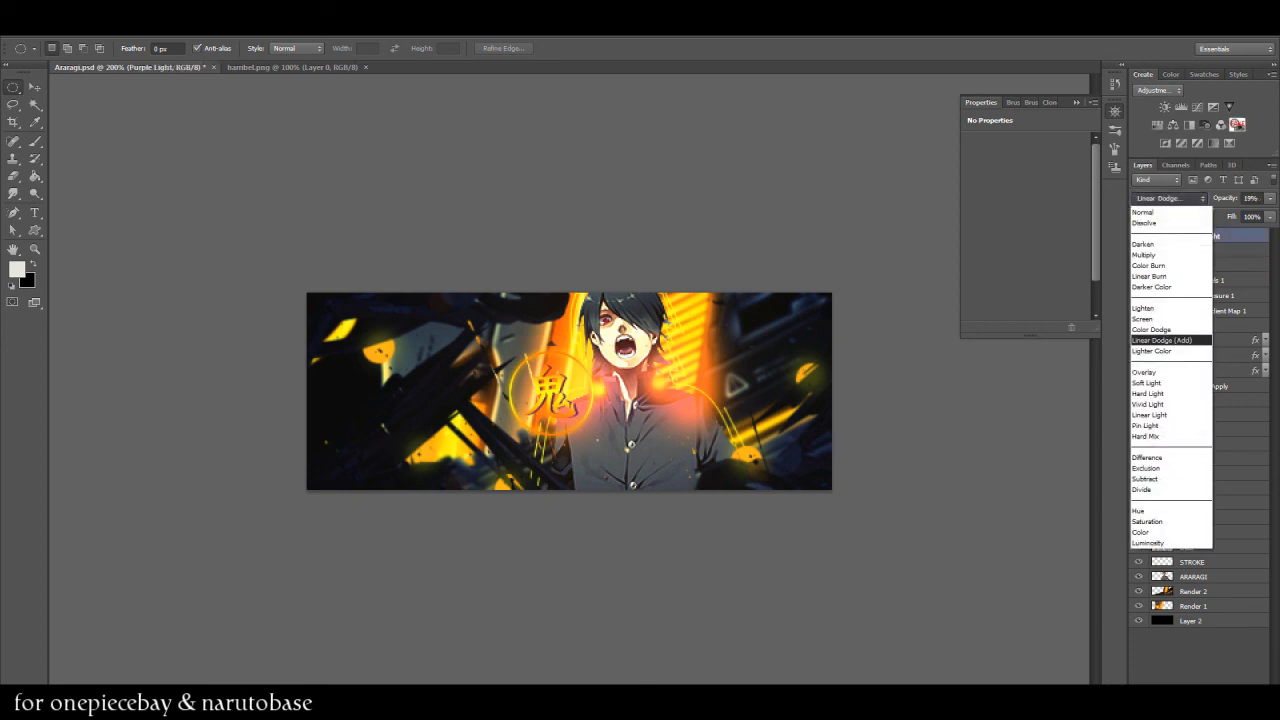
pyautogui.press('Escape')
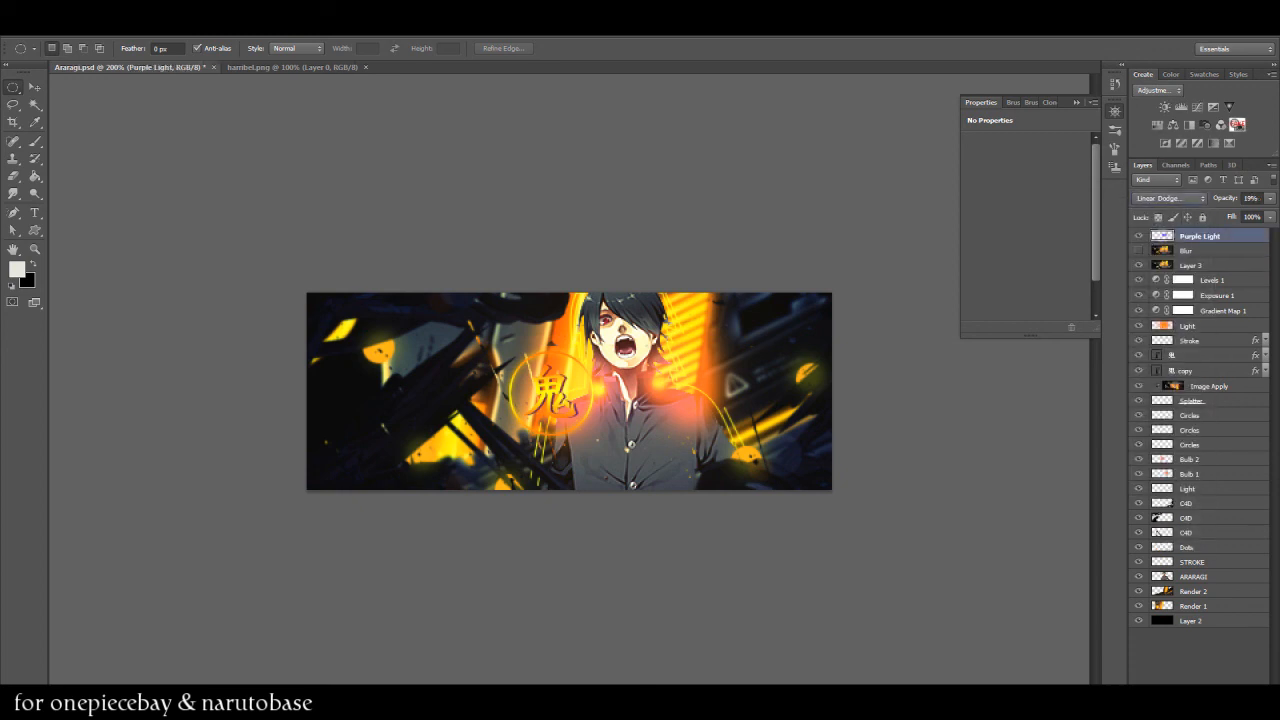